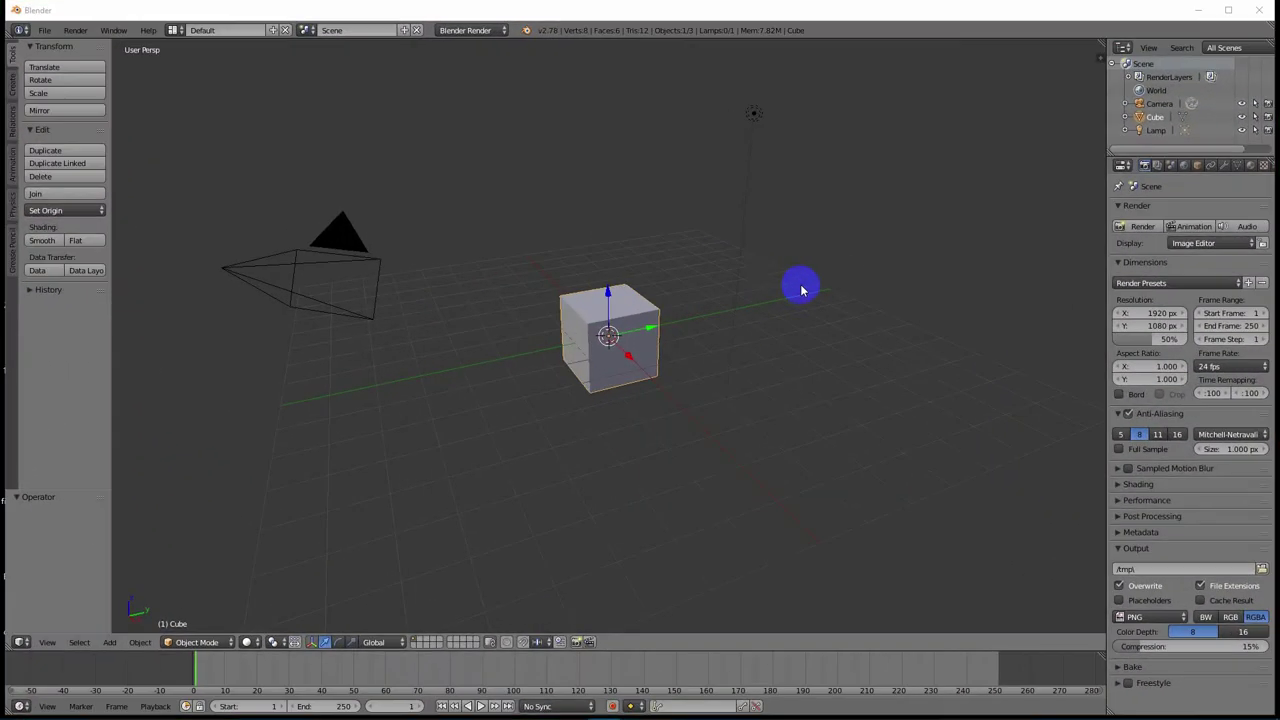
# Apply Subdivide Smooth to the whole cube in Edit Mode, with the number of cuts set to 3.
pyautogui.rightClick(640, 302)
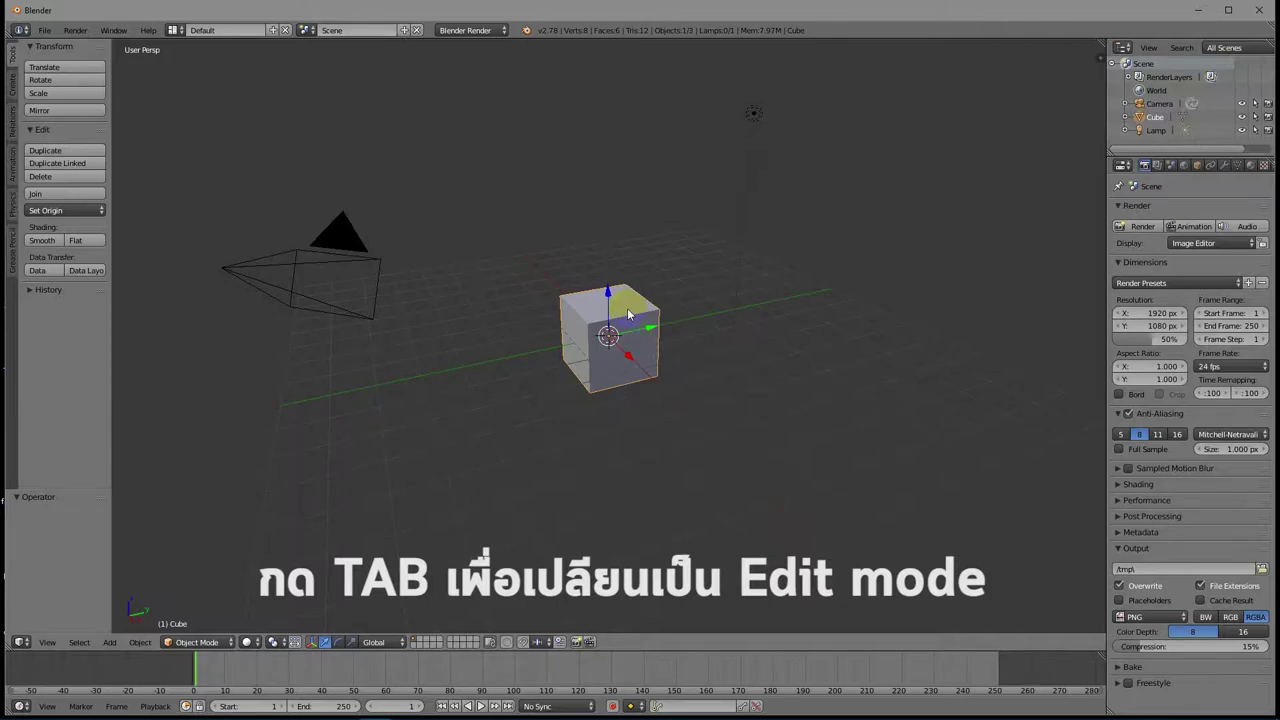
pyautogui.press('Tab')
pyautogui.scroll(5, 628, 309)
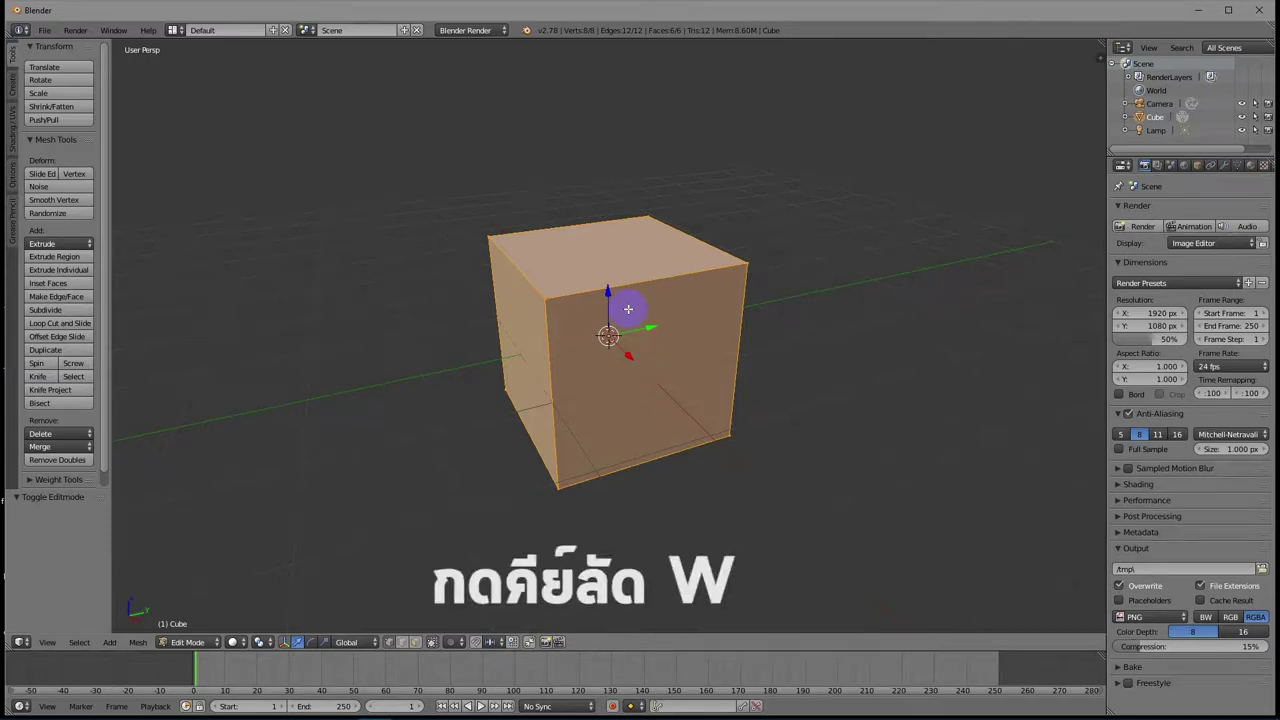
pyautogui.press('w')
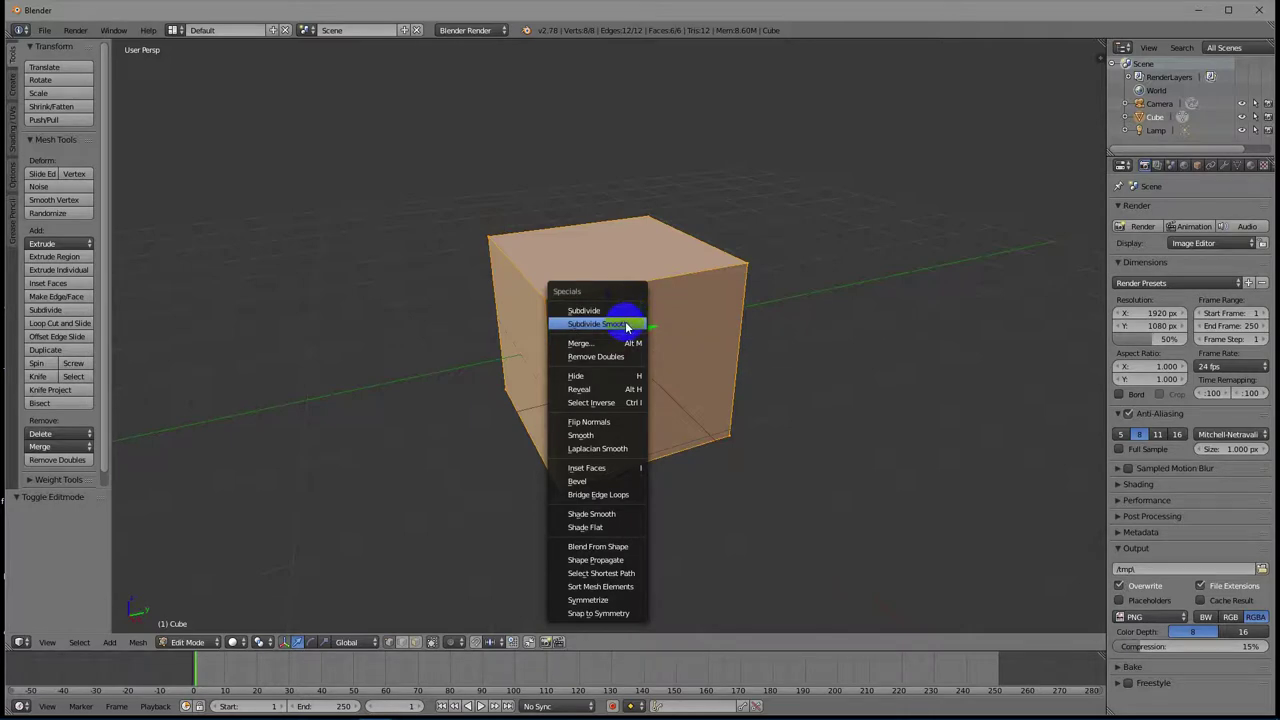
pyautogui.click(627, 325)
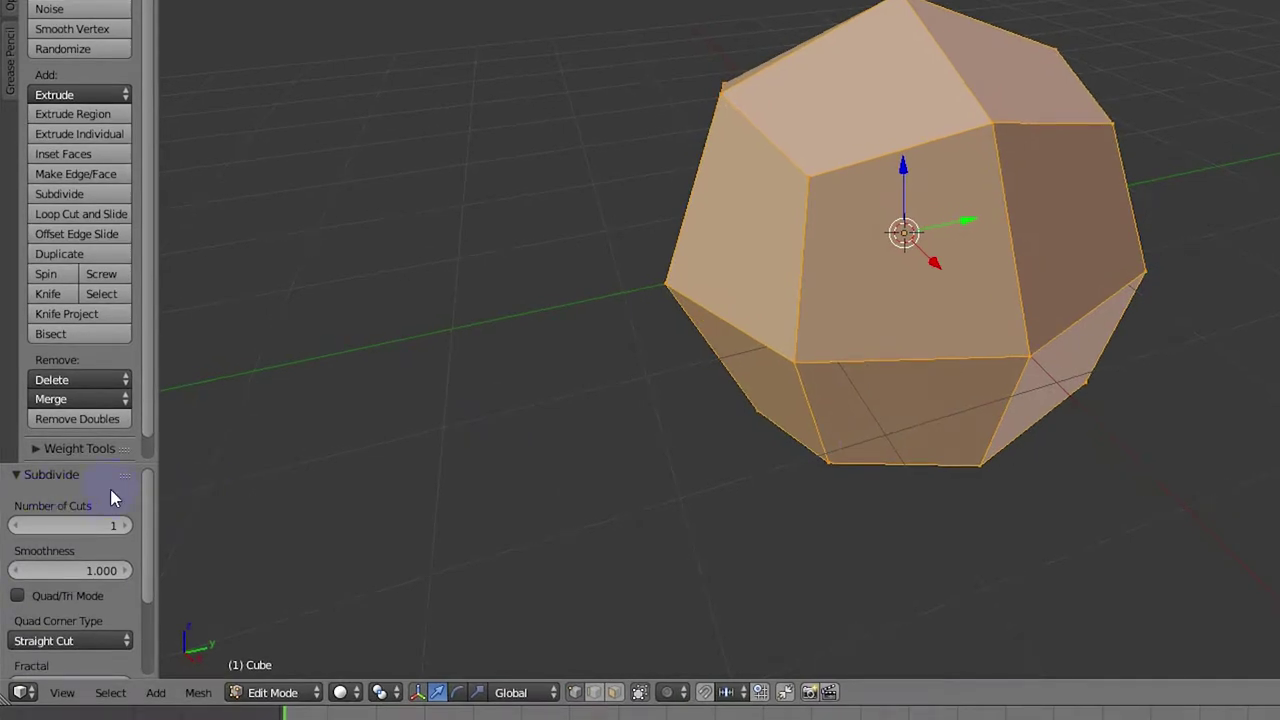
pyautogui.click(124, 527)
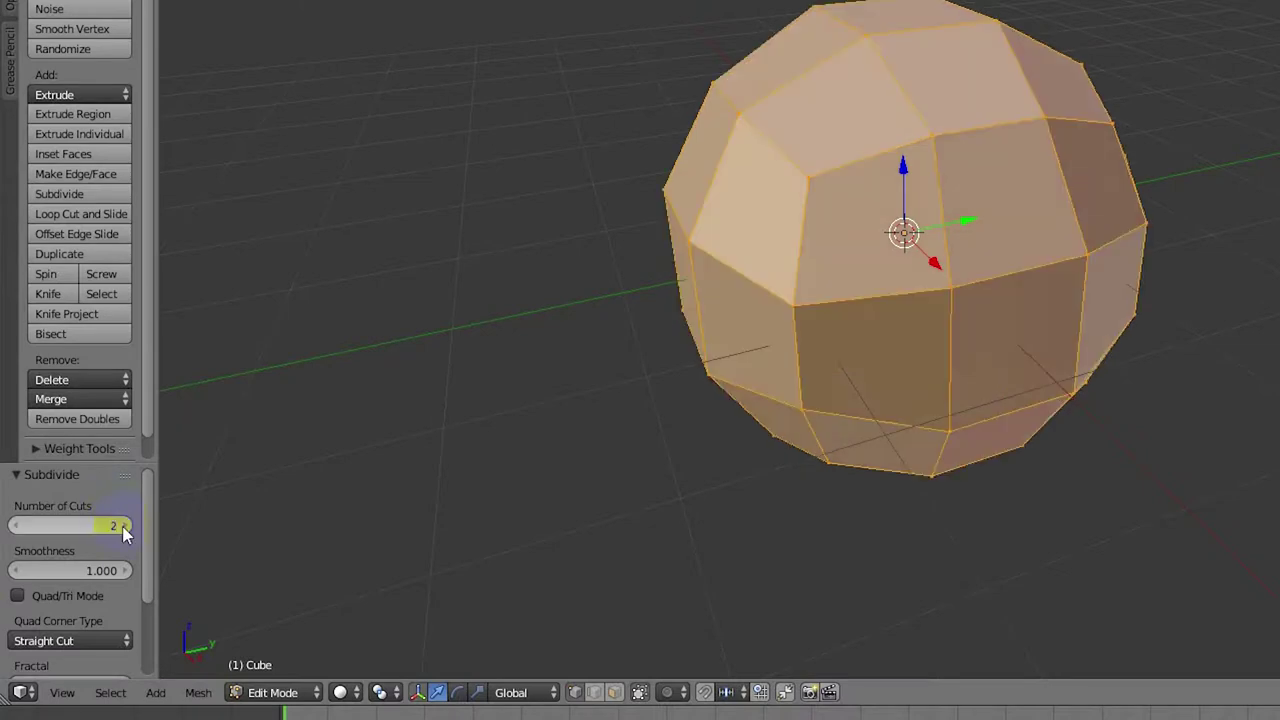
pyautogui.click(124, 528)
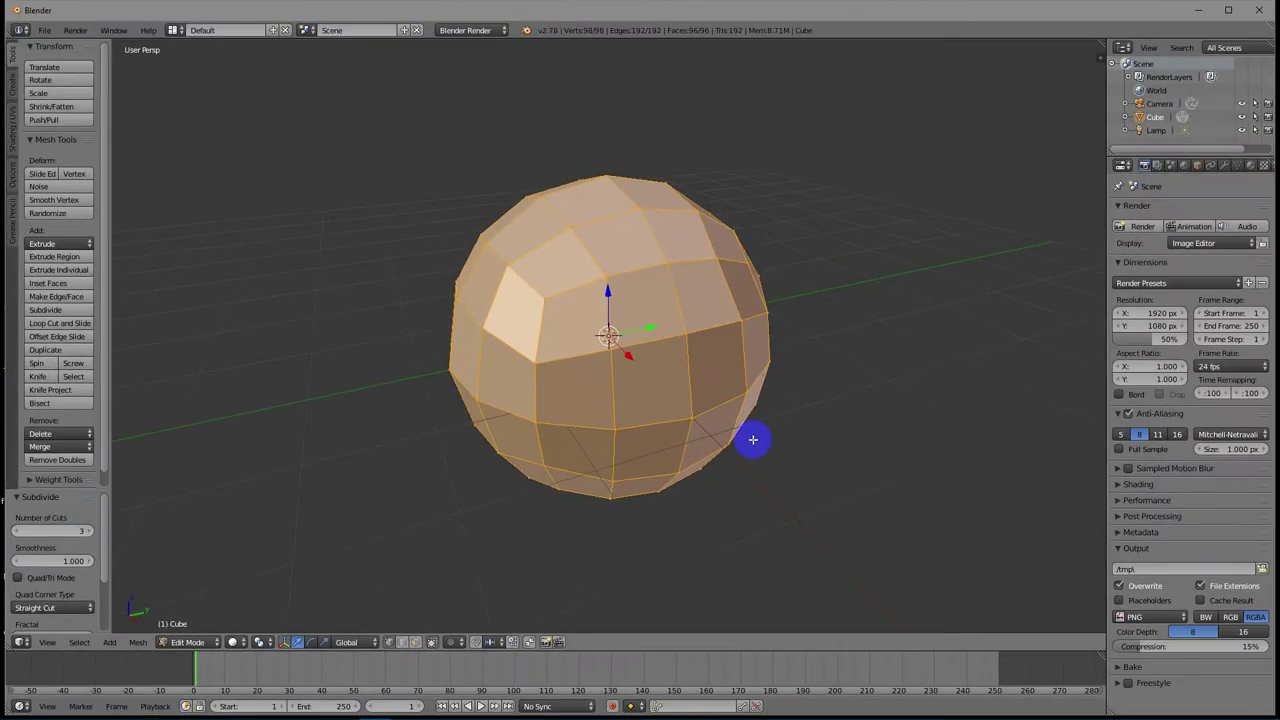
# Show the sphere in front orthographic view with see-through wireframe shading.
pyautogui.moveTo(1117, 385); pyautogui.dragTo(1039, 339, button='middle')
pyautogui.moveTo(699, 406)
pyautogui.mouseDown(button='middle')
pyautogui.moveTo(729, 383)
pyautogui.moveTo(717, 397)
pyautogui.mouseUp(button='middle')
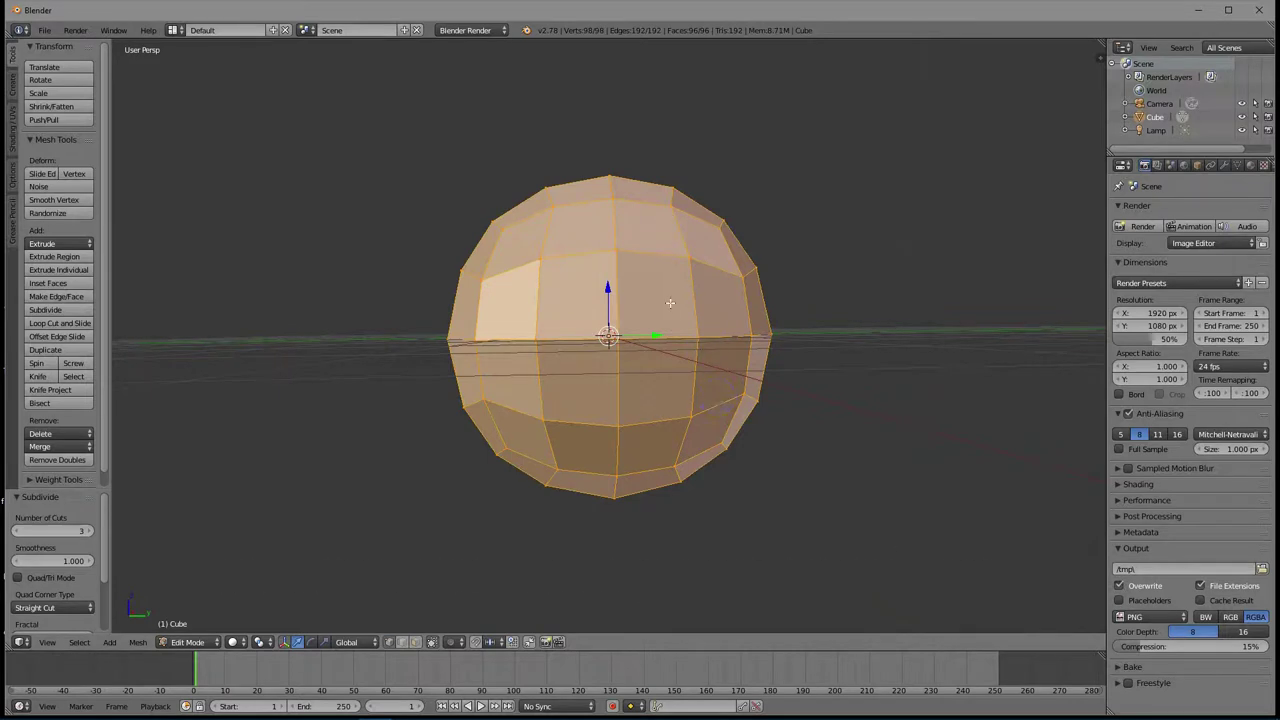
pyautogui.press('KP_1')
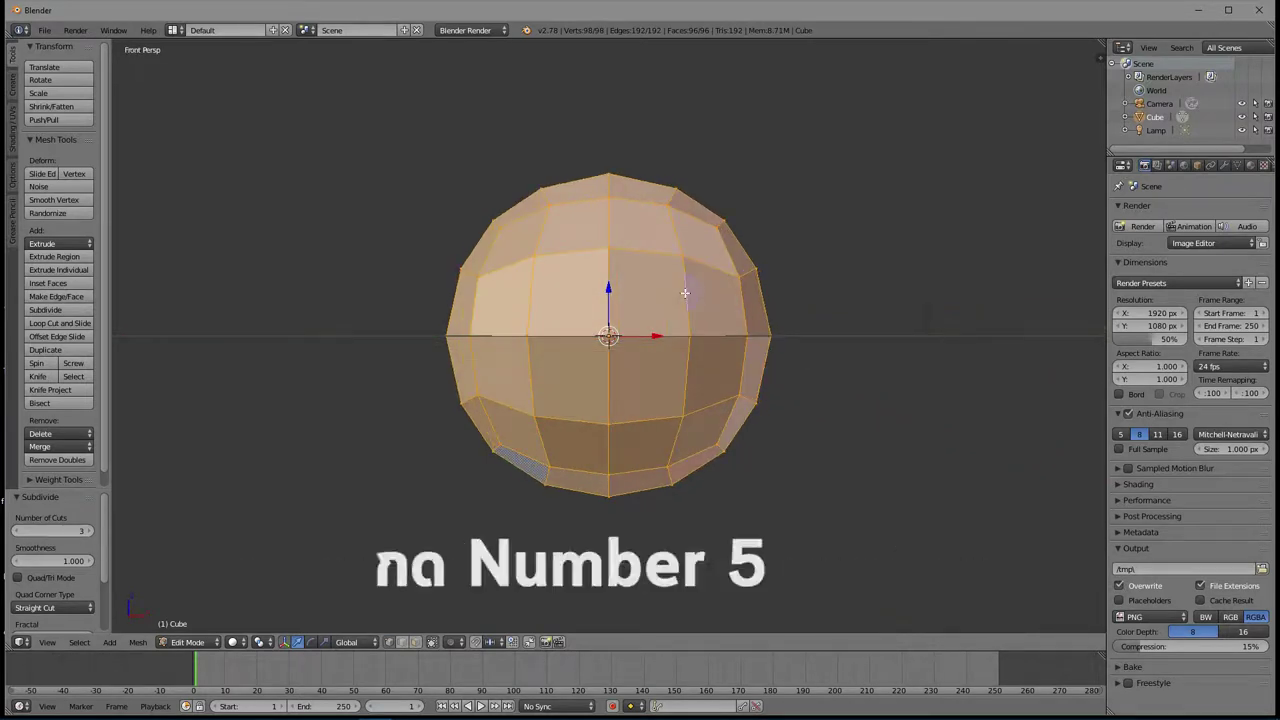
pyautogui.press('KP_5')
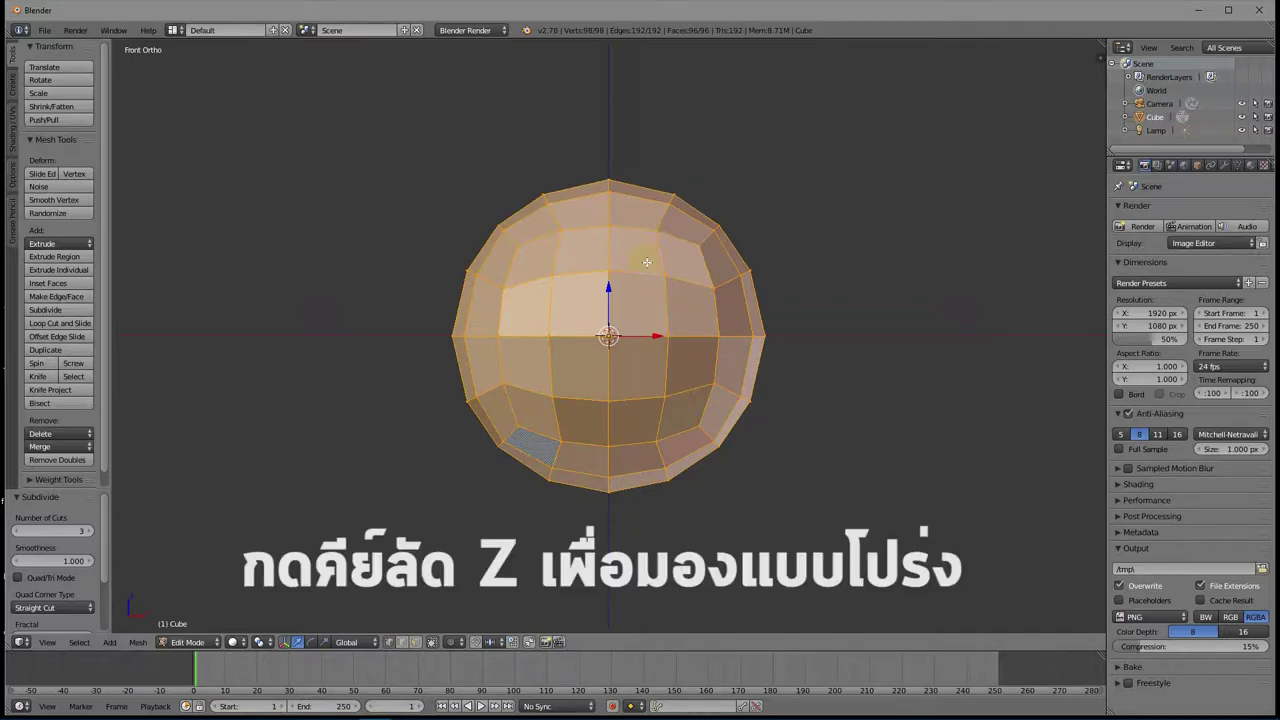
pyautogui.press('z')
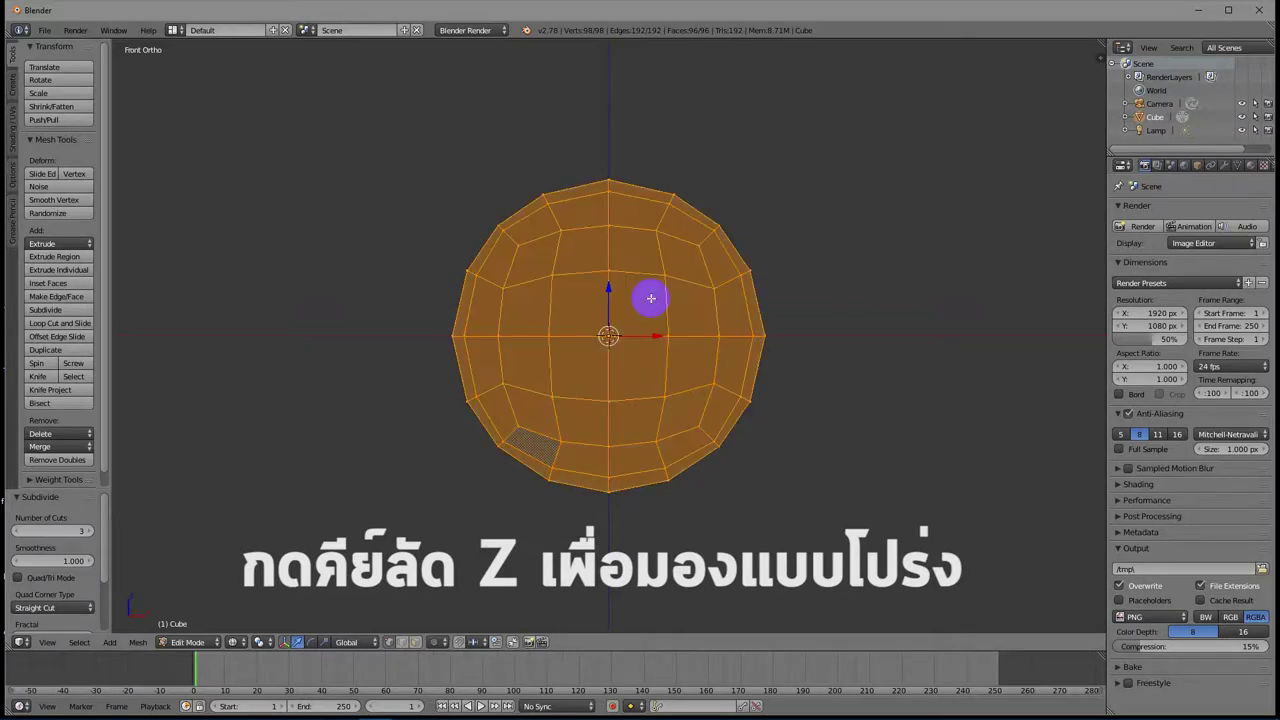
# Delete the vertices of the sphere's negative X half, keeping the centre line vertices.
pyautogui.press('a')
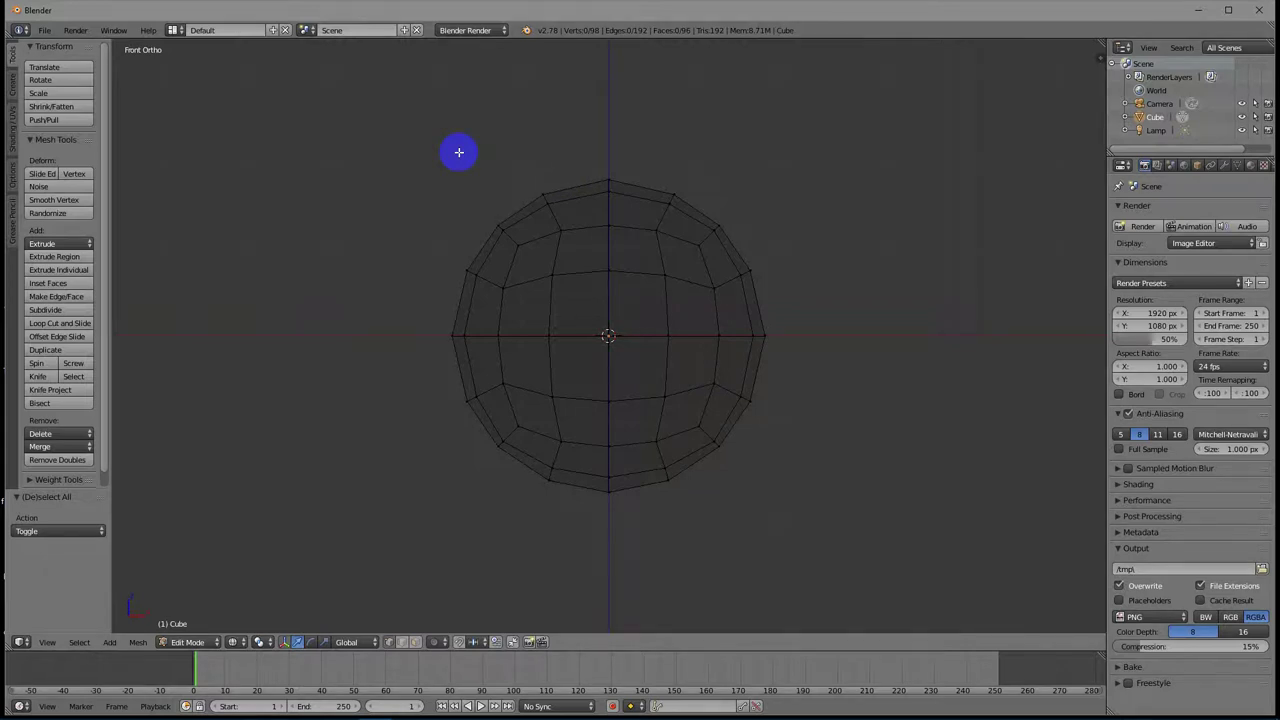
pyautogui.press('b')
pyautogui.moveTo(410, 160); pyautogui.dragTo(580, 538)
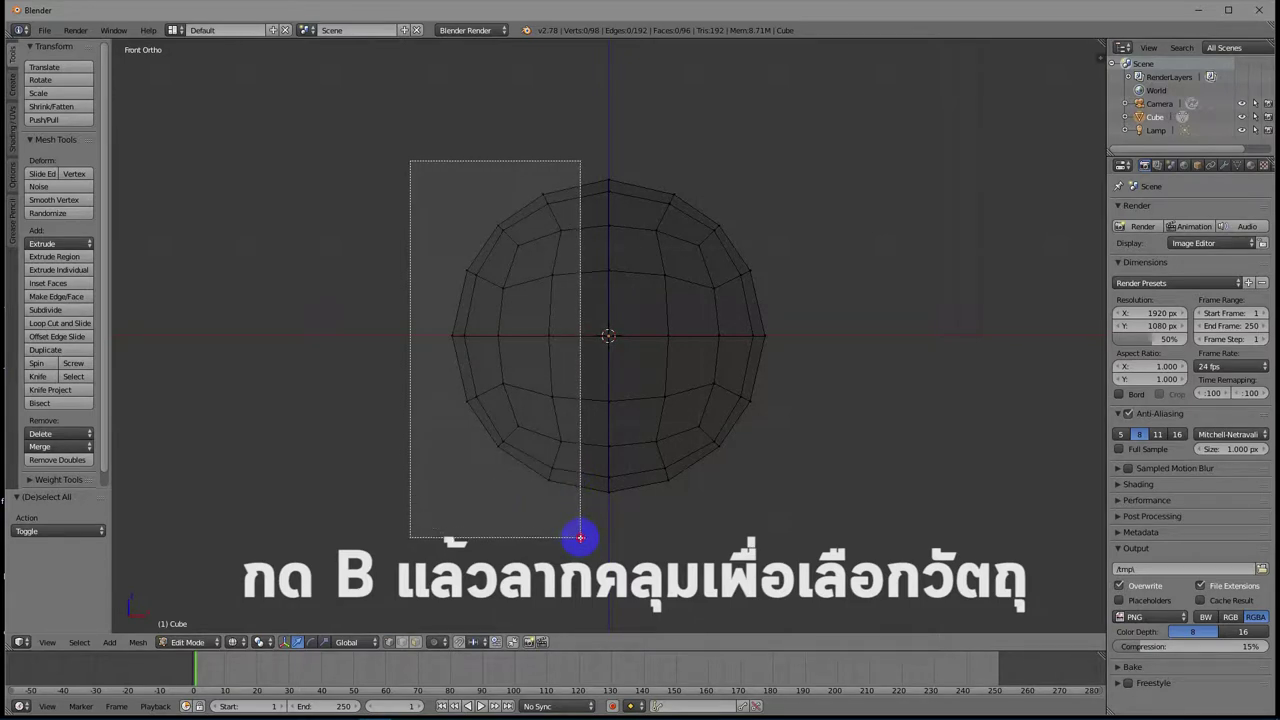
pyautogui.moveTo(580, 538); pyautogui.dragTo(580, 538)
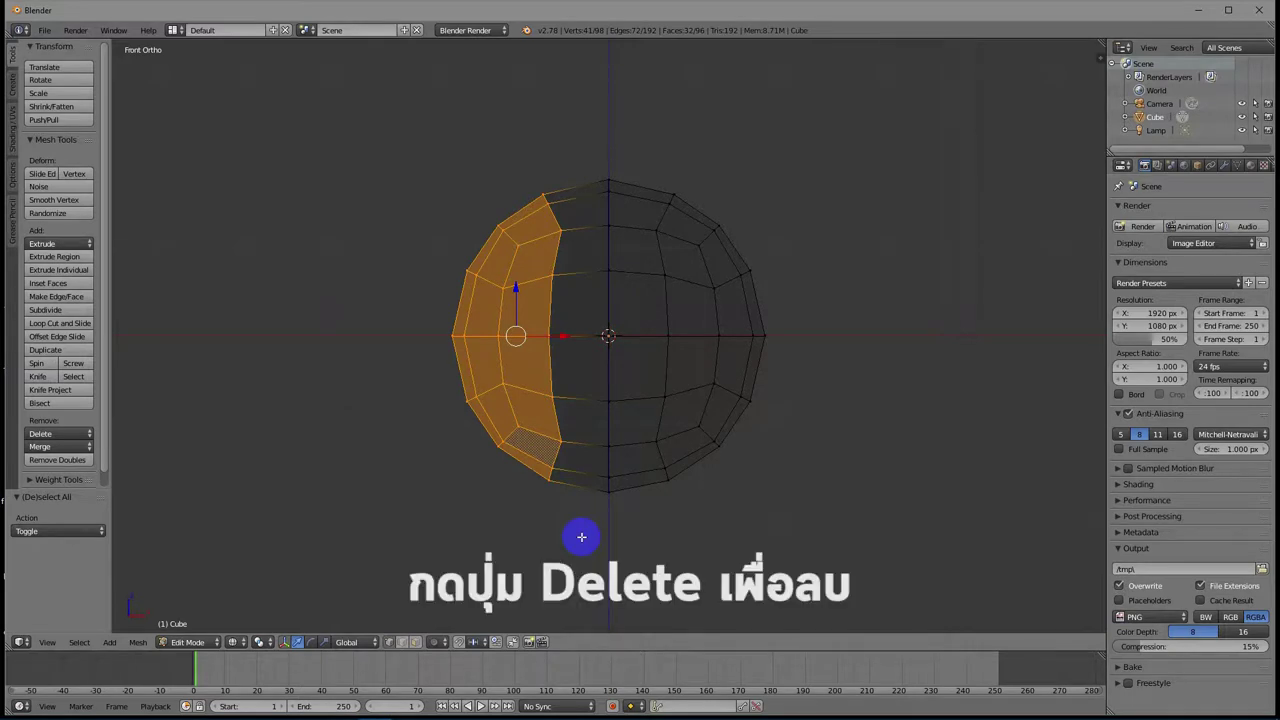
pyautogui.press('Delete')
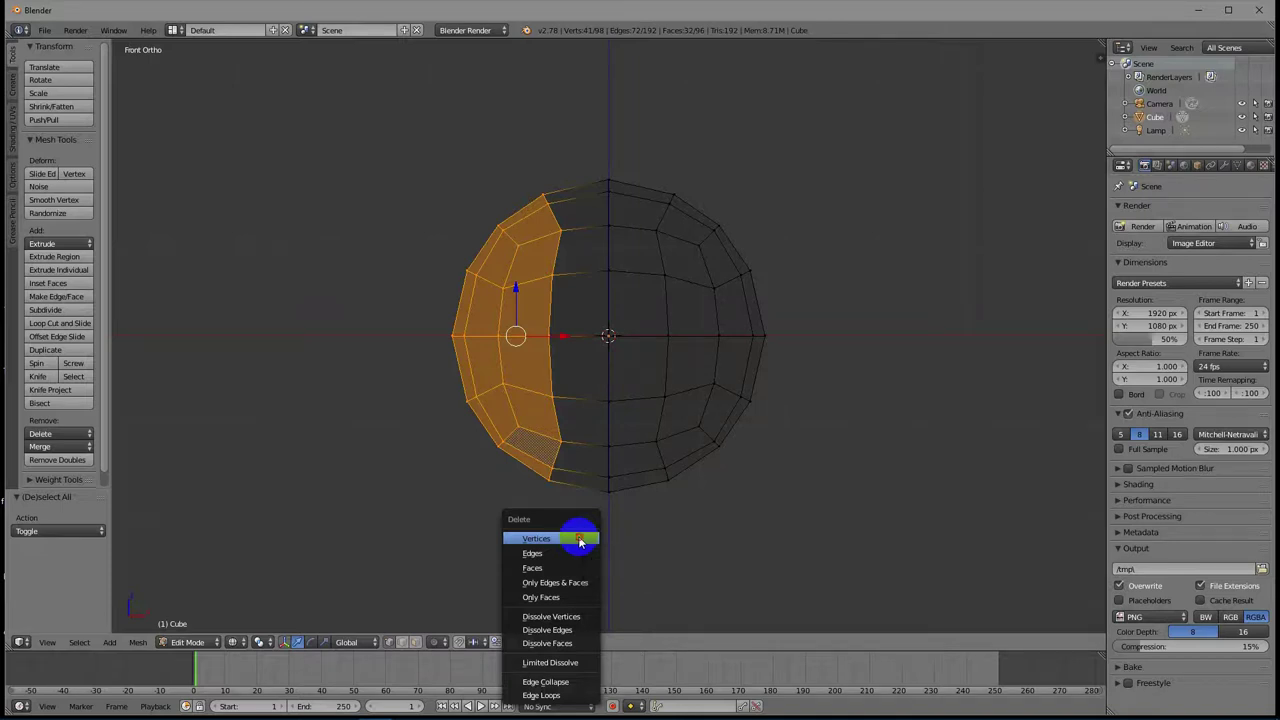
pyautogui.click(580, 539)
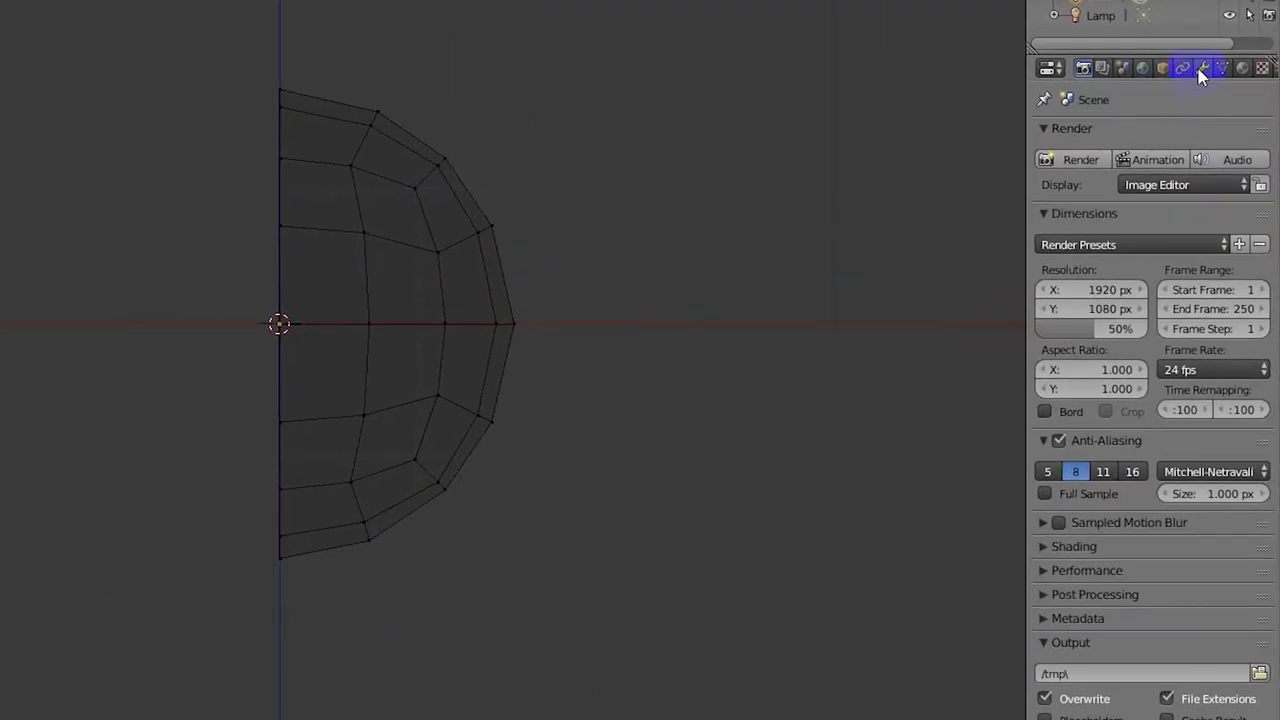
# Add a Mirror modifier on the X axis to the half sphere and enable its Clipping option.
pyautogui.click(1225, 166)
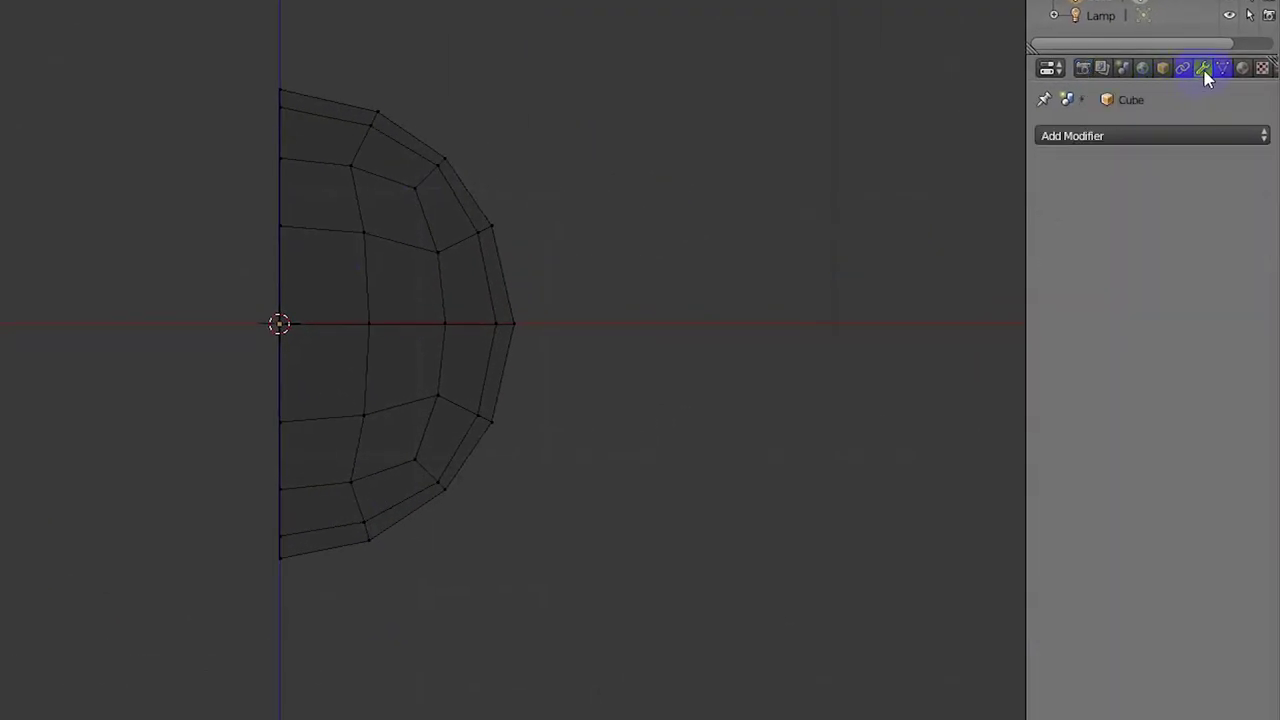
pyautogui.click(1154, 138)
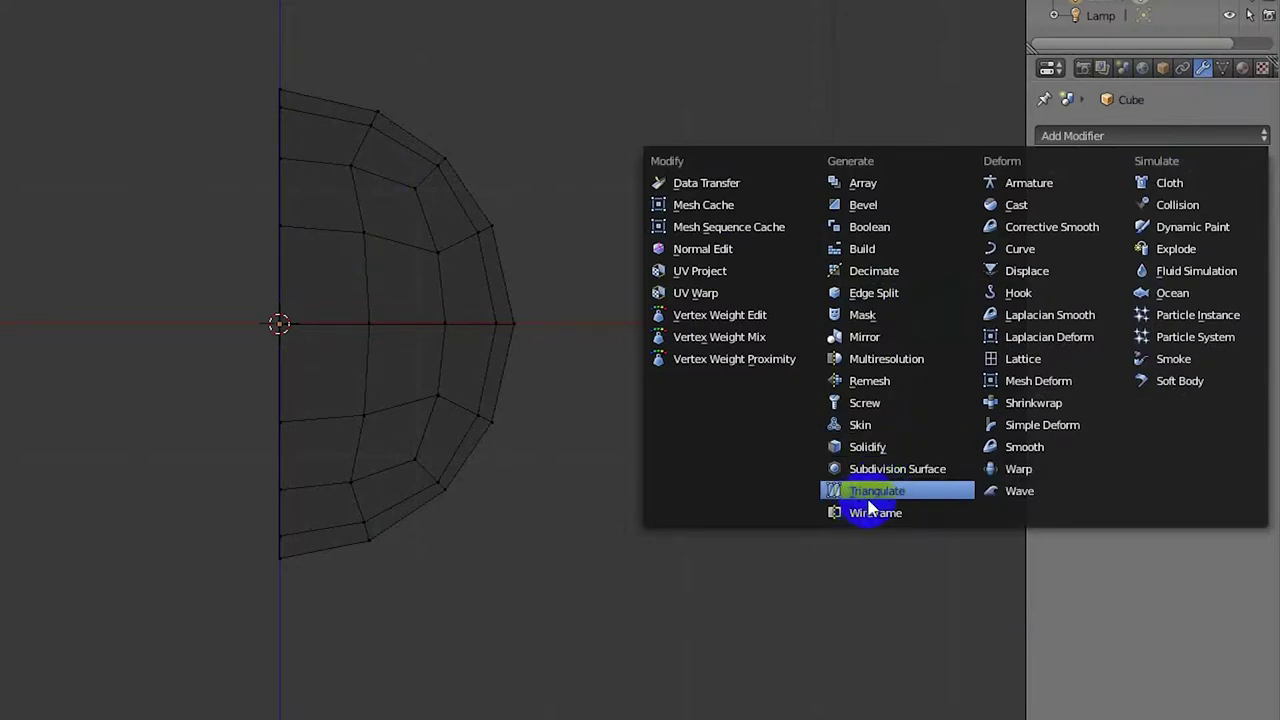
pyautogui.click(888, 339)
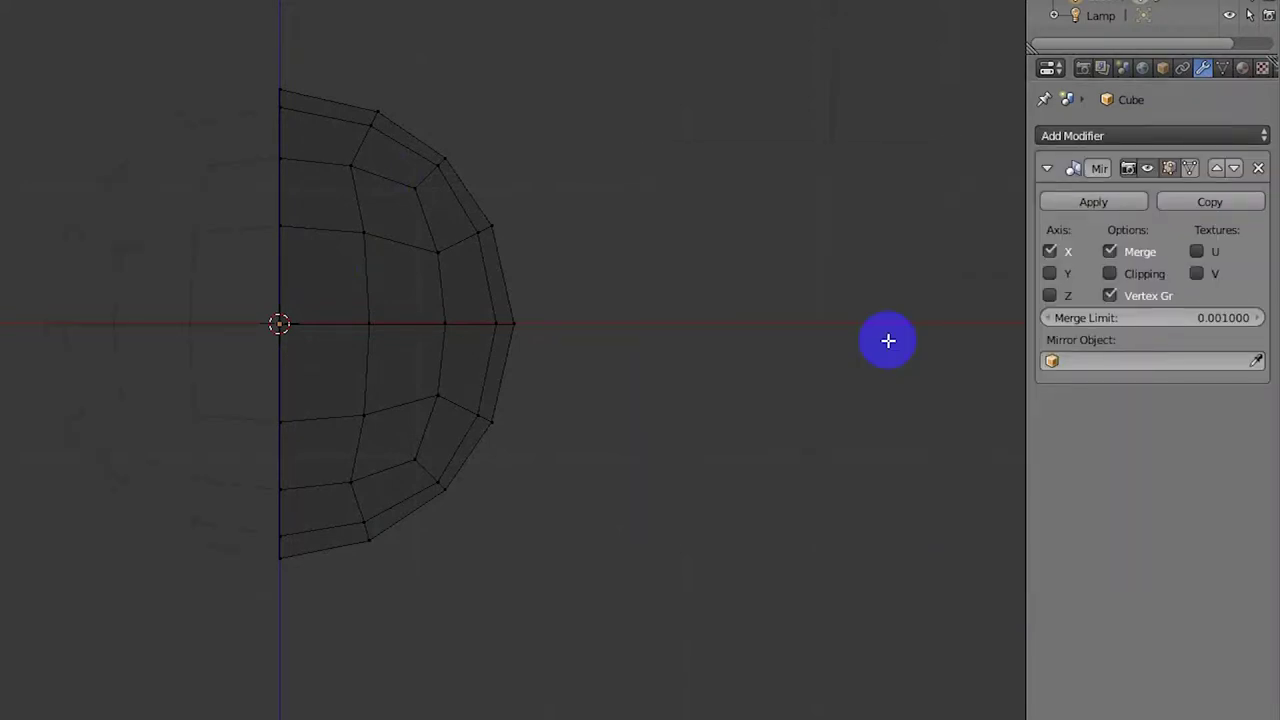
pyautogui.click(1110, 276)
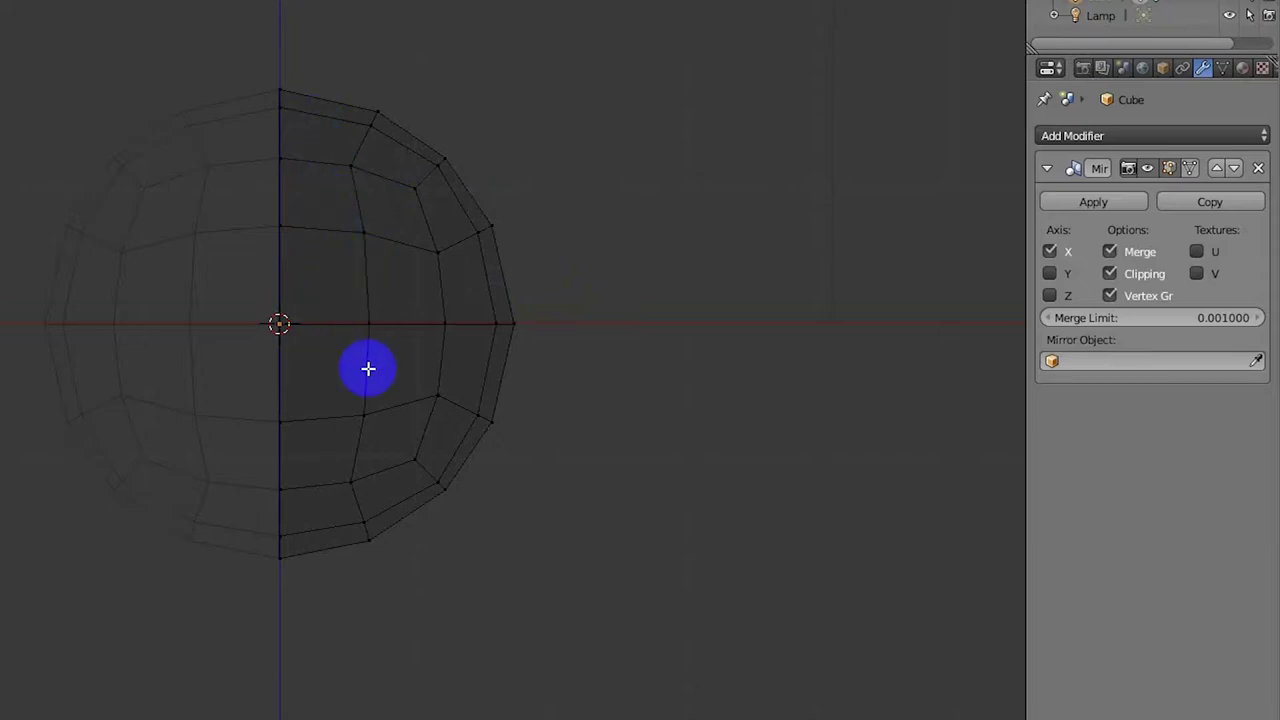
# Select the outermost side vertex on the X axis and enable proportional editing.
pyautogui.rightClick(349, 111)
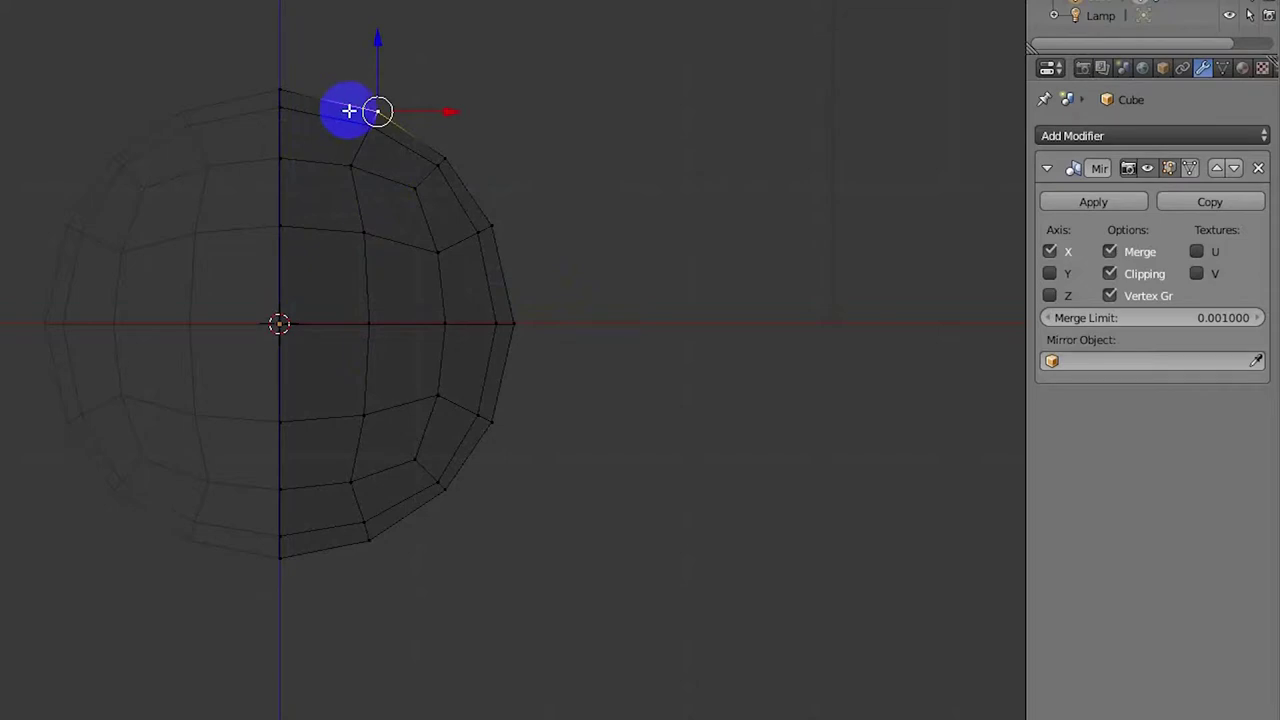
pyautogui.rightClick(514, 323)
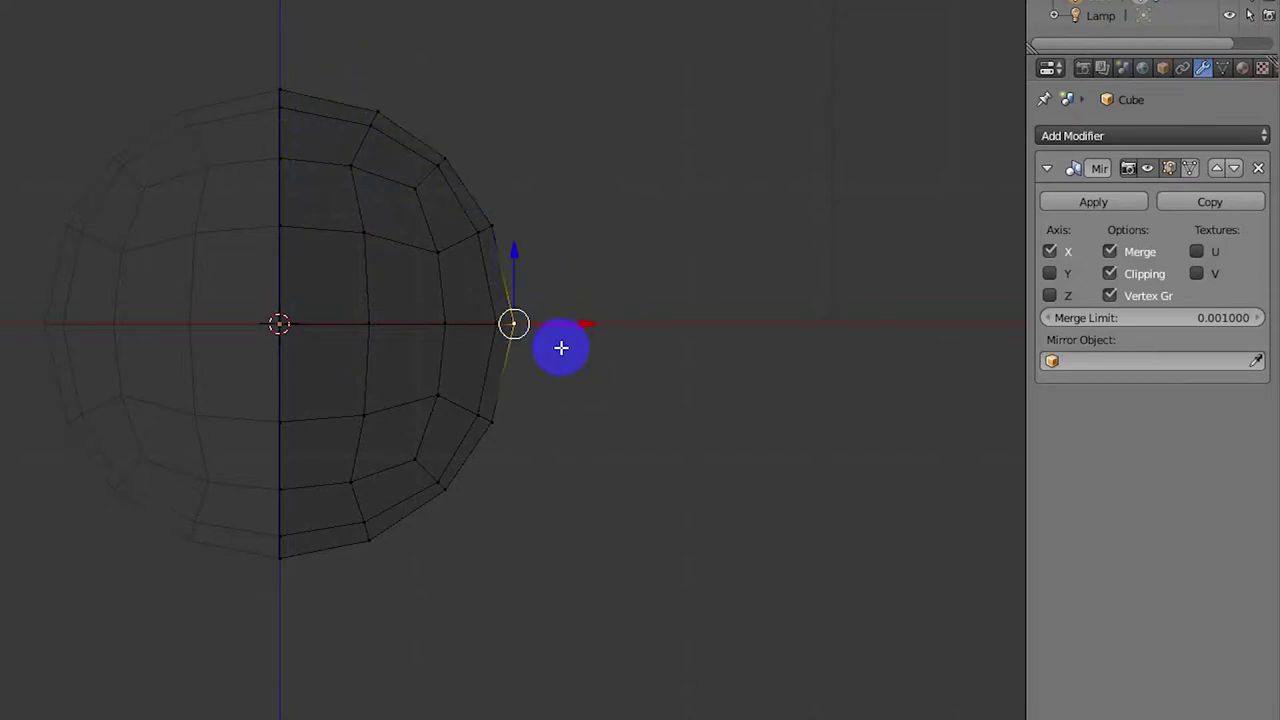
pyautogui.rightClick(490, 224)
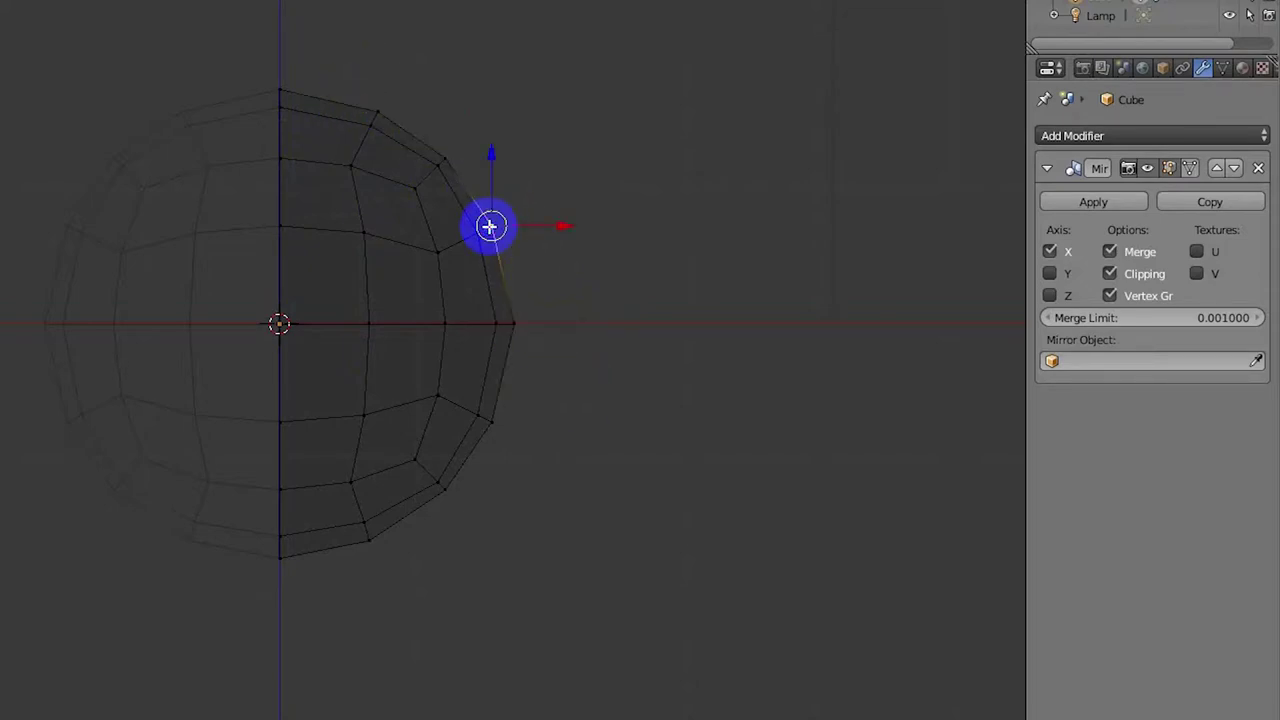
pyautogui.rightClick(516, 324)
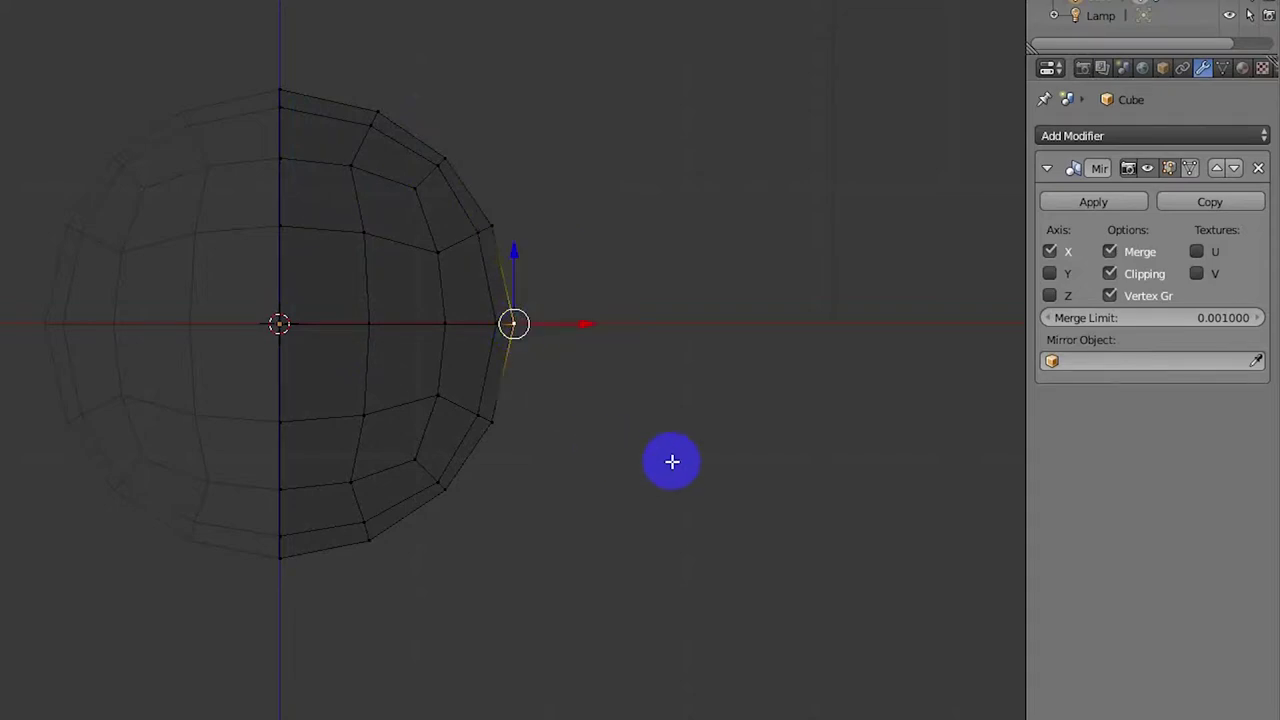
pyautogui.scroll(-1, 629, 455)
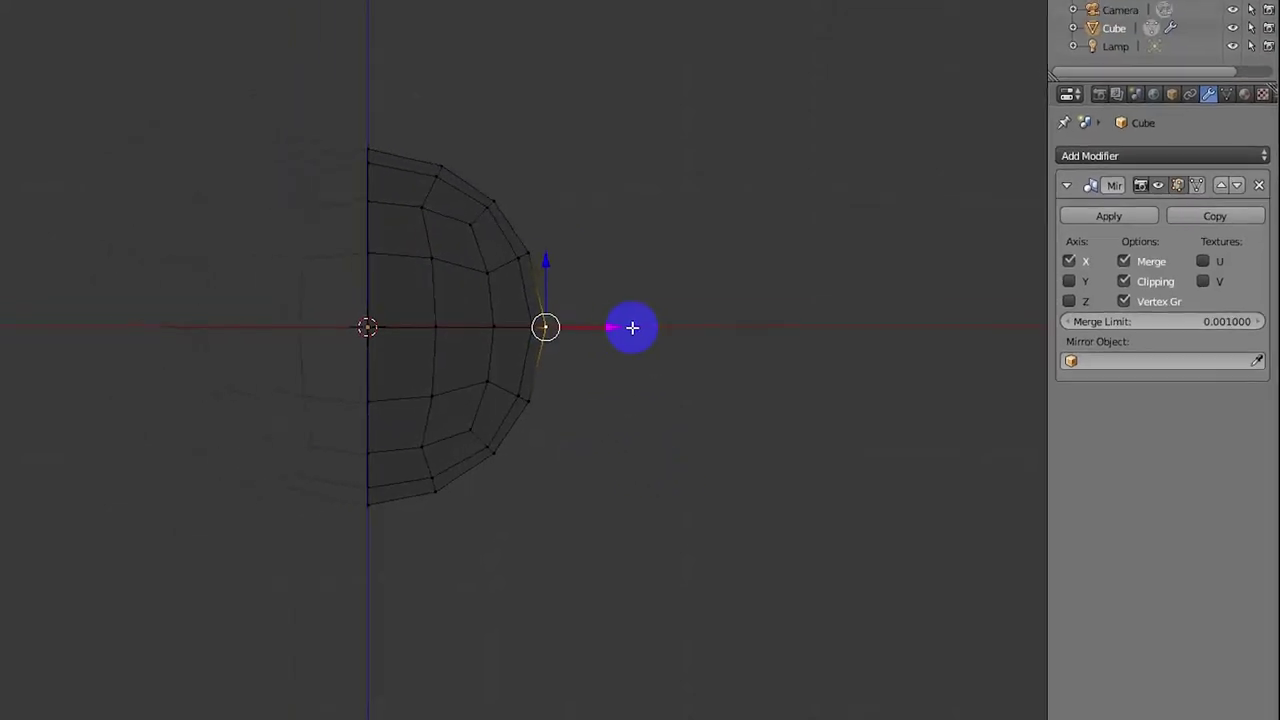
pyautogui.moveTo(632, 328)
pyautogui.mouseDown(button='middle')
pyautogui.moveTo(449, 342)
pyautogui.moveTo(619, 337)
pyautogui.mouseUp(button='middle')
pyautogui.moveTo(795, 343)
pyautogui.mouseDown(button='middle')
pyautogui.moveTo(811, 331)
pyautogui.moveTo(799, 338)
pyautogui.mouseUp(button='middle')
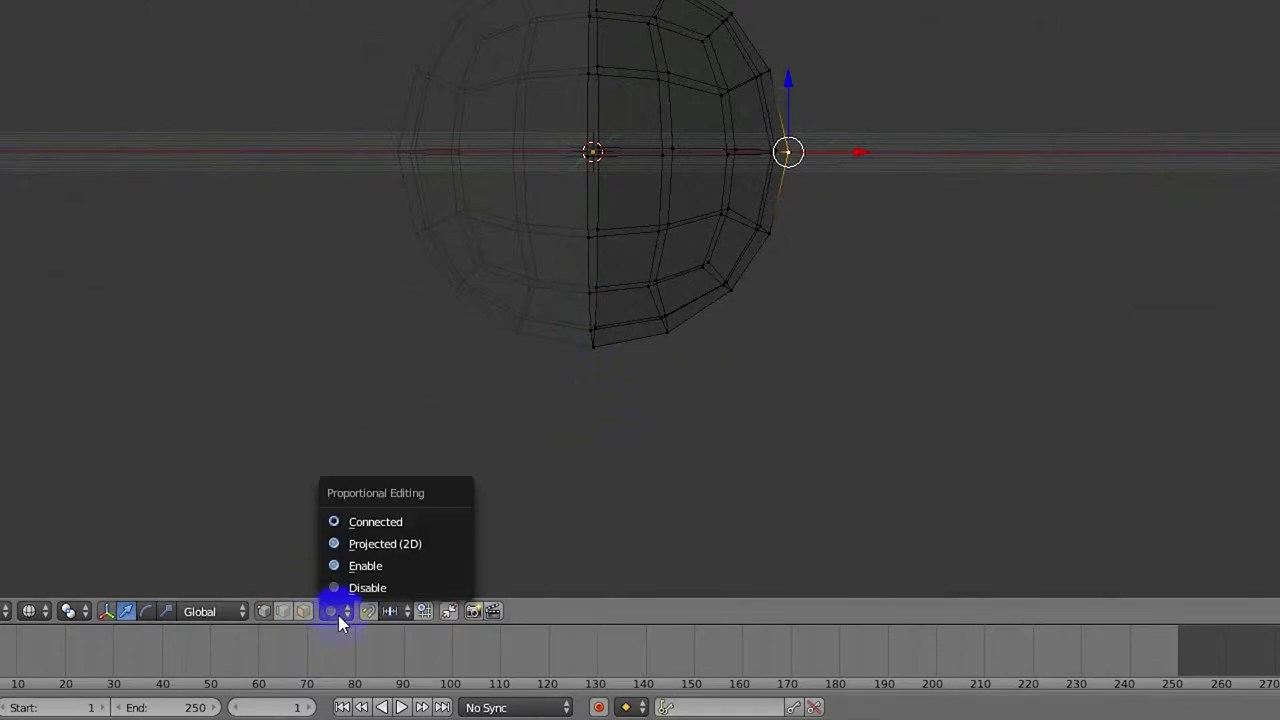
pyautogui.click(356, 567)
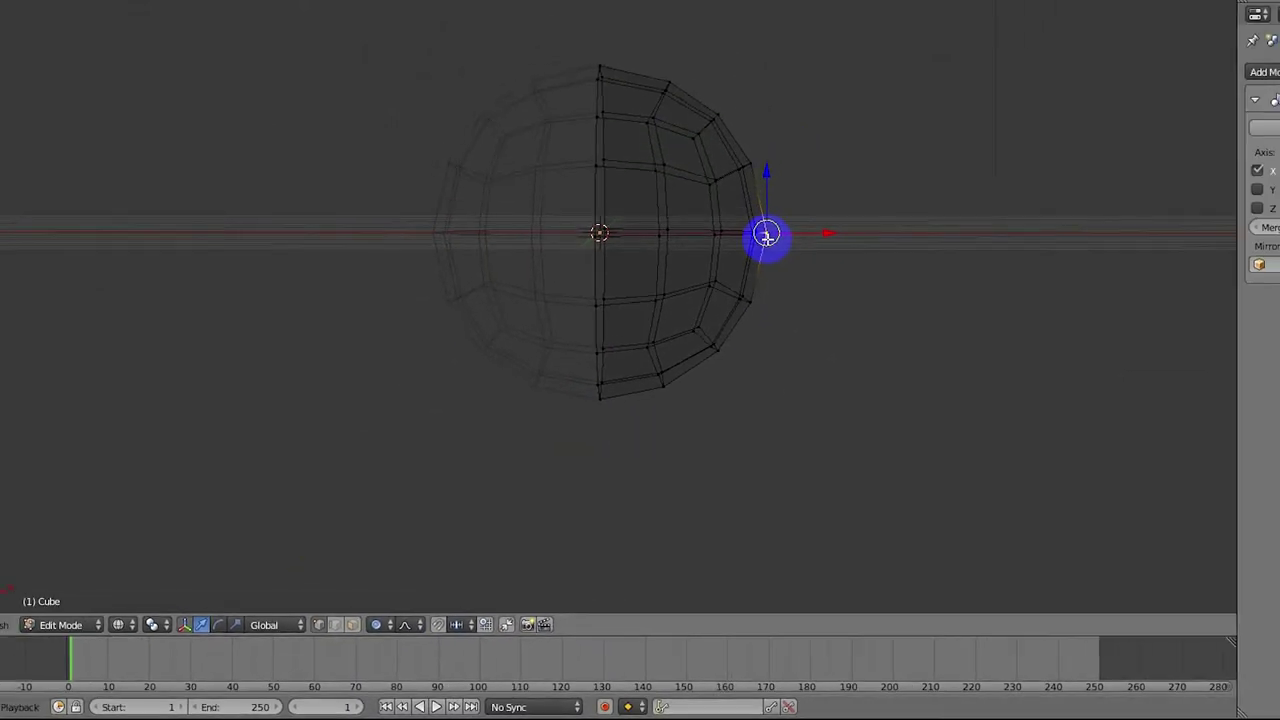
# Move the selected side vertex inward by about -0.354 on X and 0.106 on Z, with a proportional size of 2.59.
pyautogui.press('g')
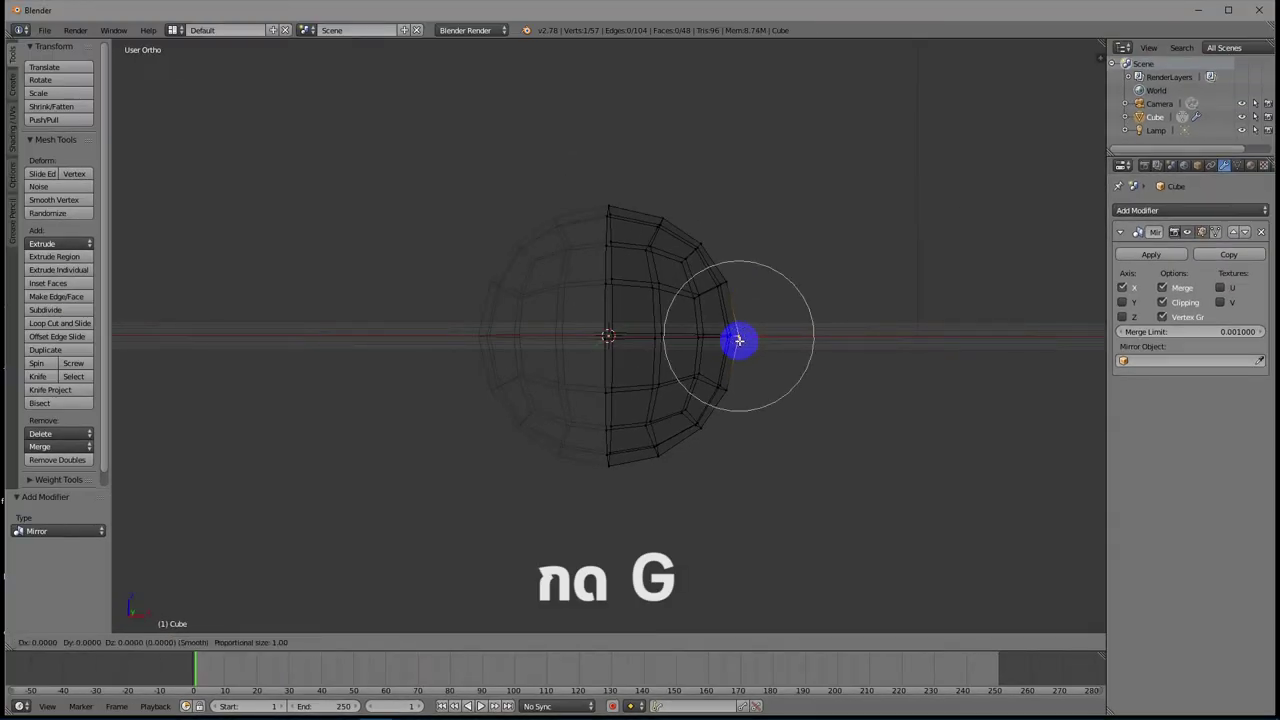
pyautogui.scroll(-3, 739, 341)
pyautogui.scroll(2, 739, 341)
pyautogui.scroll(-2, 739, 341)
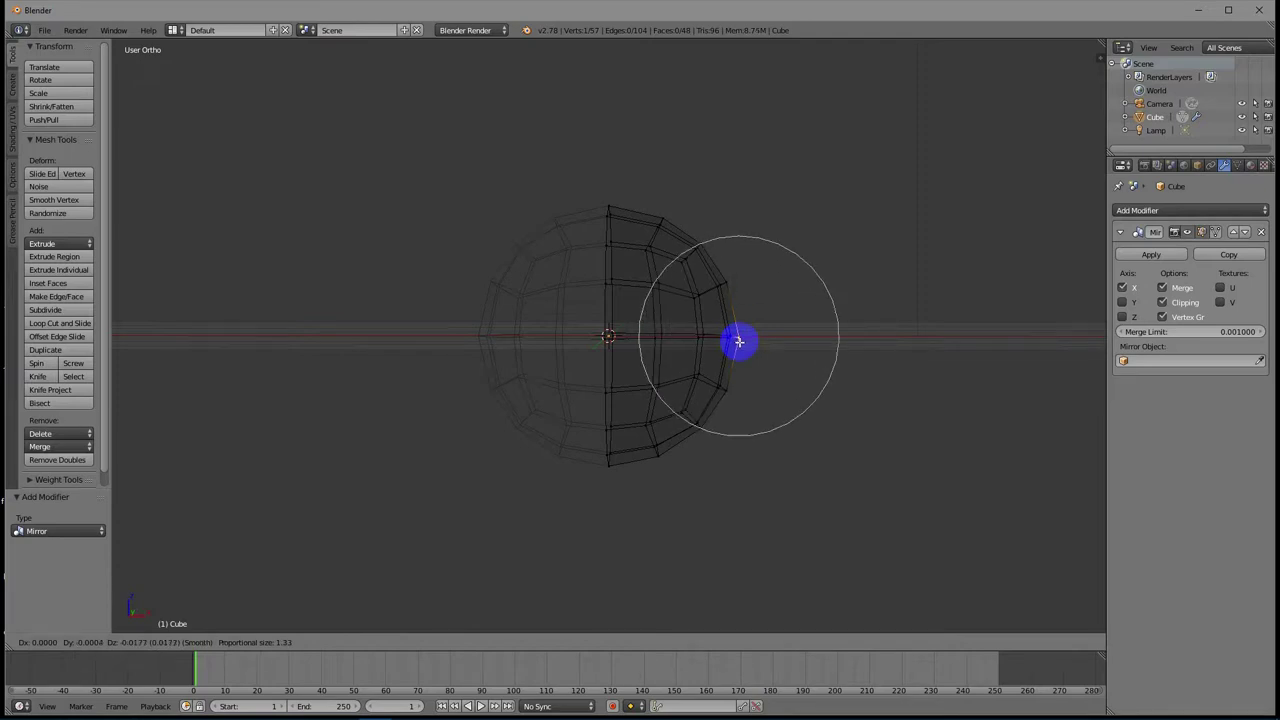
pyautogui.scroll(-3, 740, 343)
pyautogui.scroll(2, 742, 345)
pyautogui.scroll(1, 740, 343)
pyautogui.scroll(-1, 740, 343)
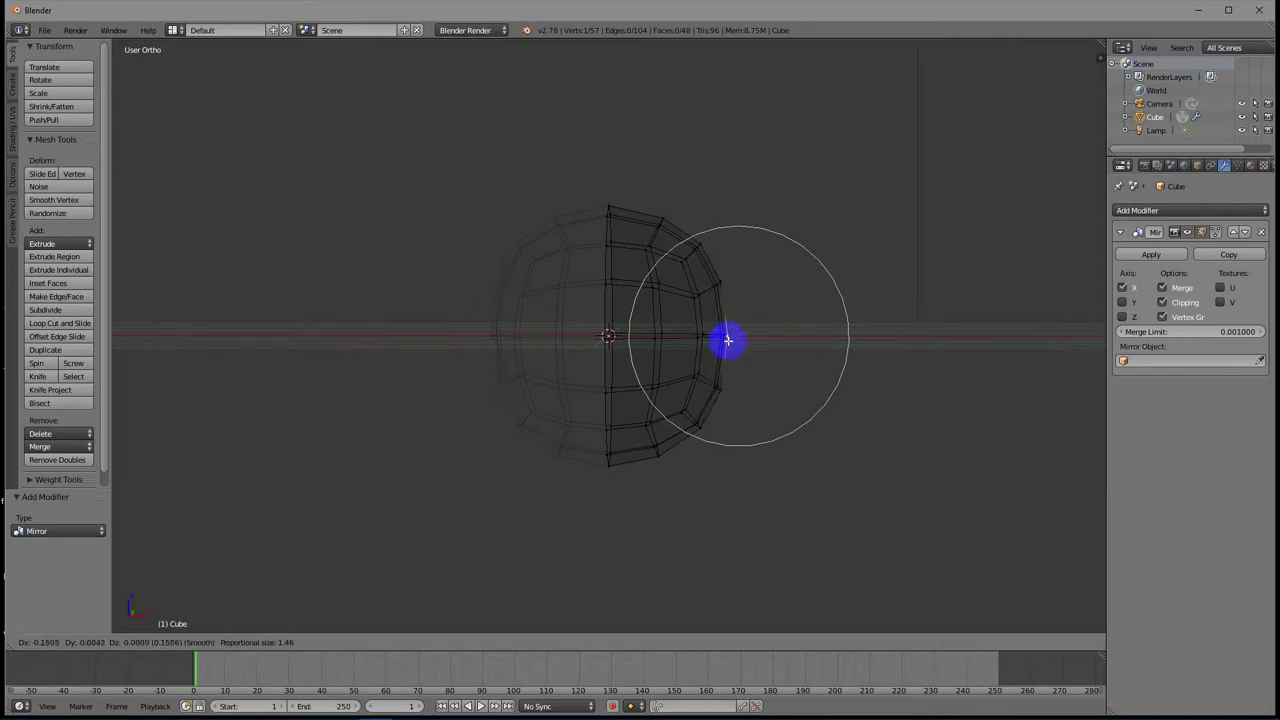
pyautogui.scroll(6, 726, 342)
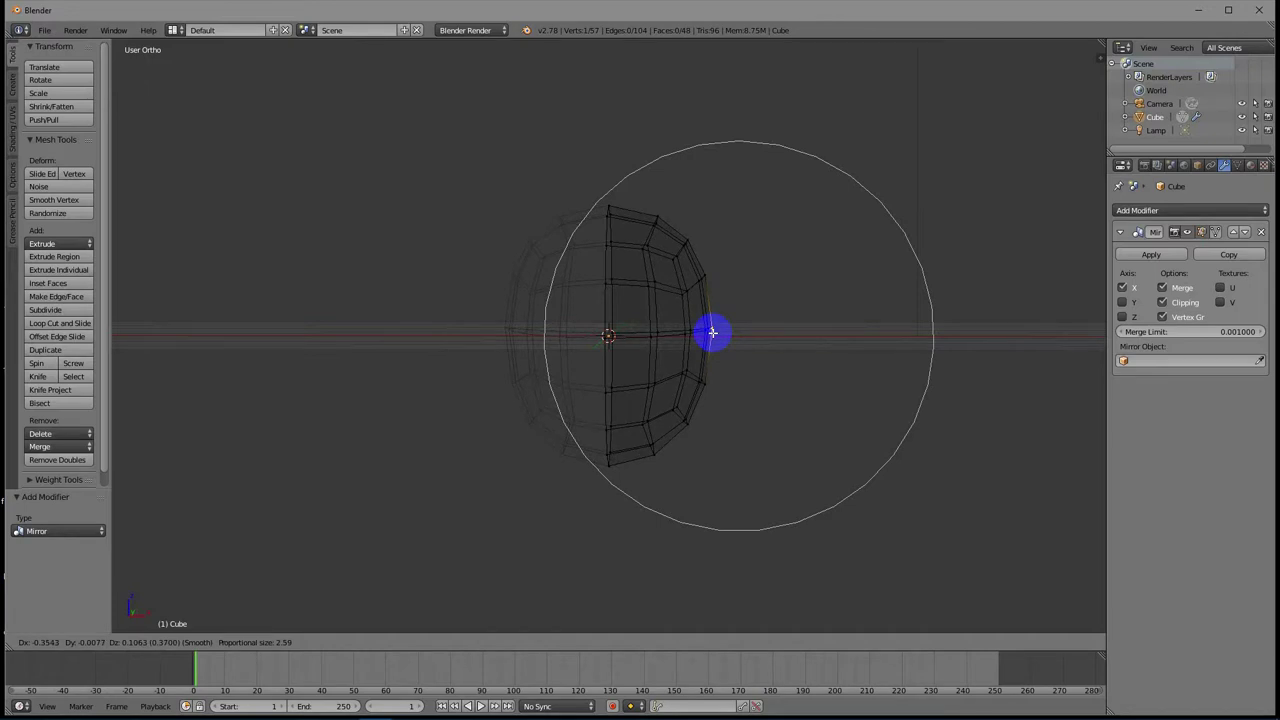
pyautogui.click(712, 332)
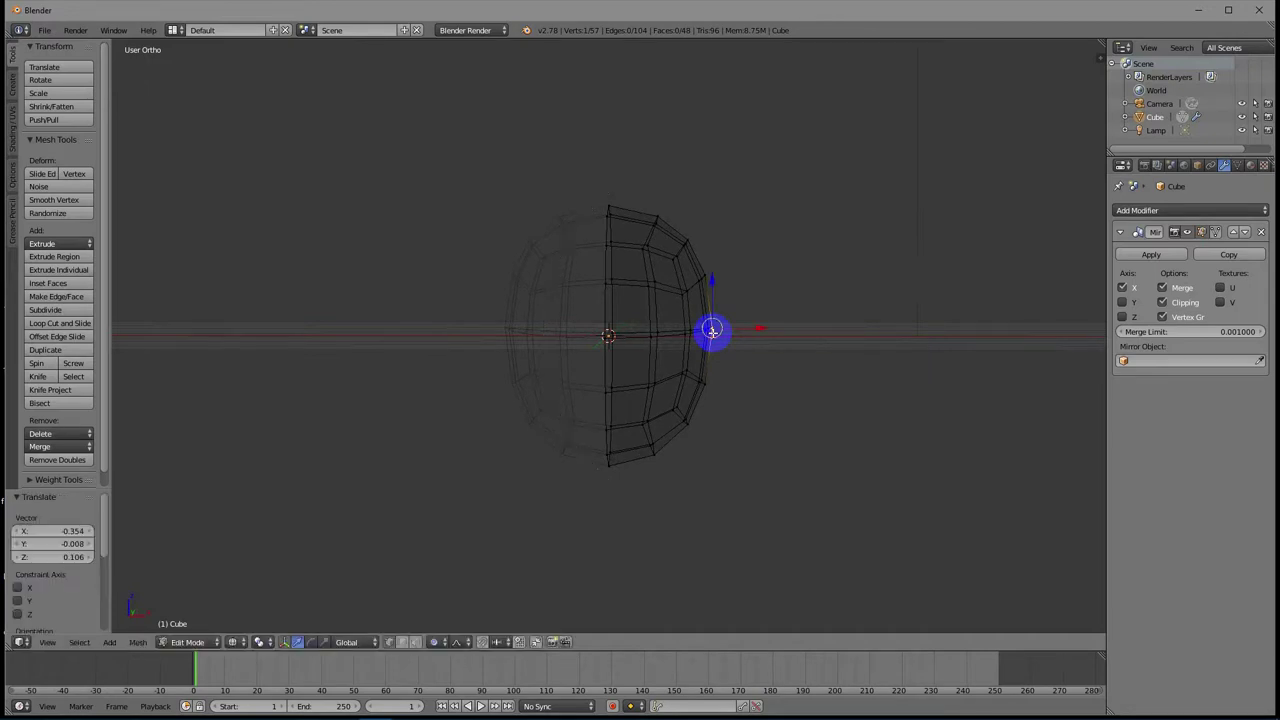
# Raise the bottom centre vertex by about 0.514 on Z with proportional size 2.59, flattening the underside.
pyautogui.rightClick(608, 467)
pyautogui.press('g')
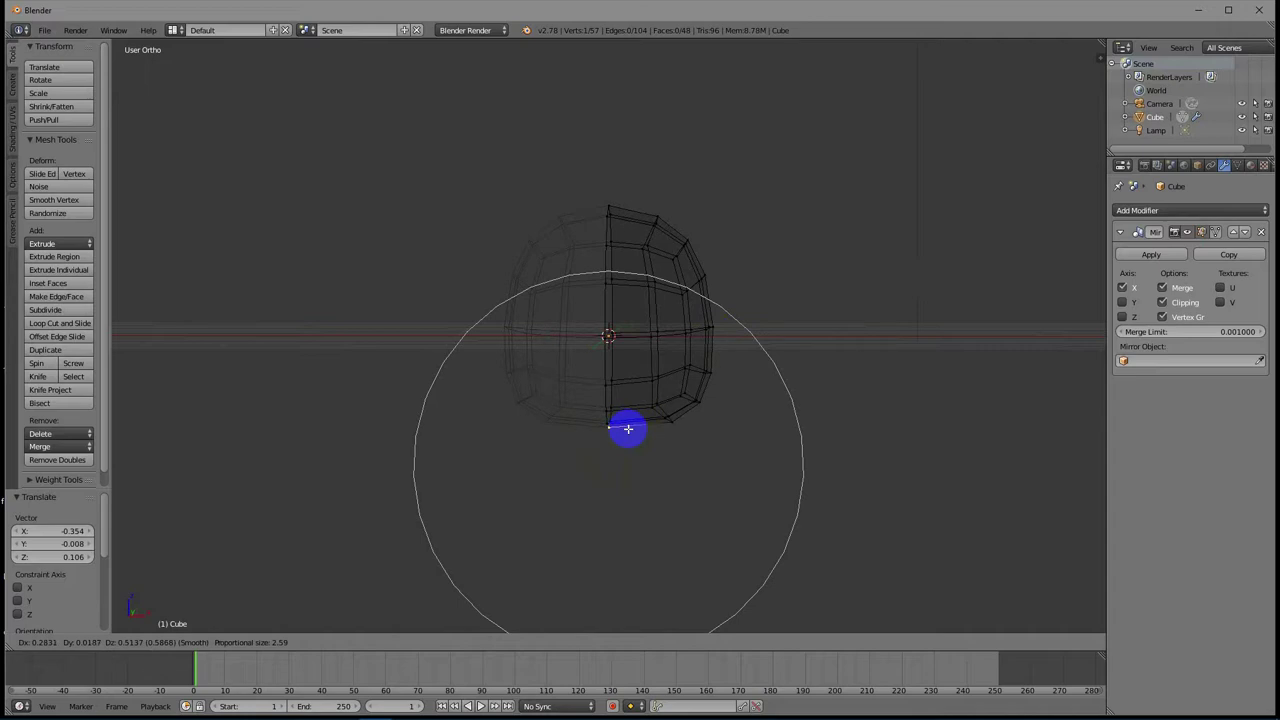
pyautogui.click(627, 428)
# Lower the top centre vertex by about 0.089 on Z with proportional size 1.00.
pyautogui.rightClick(609, 207)
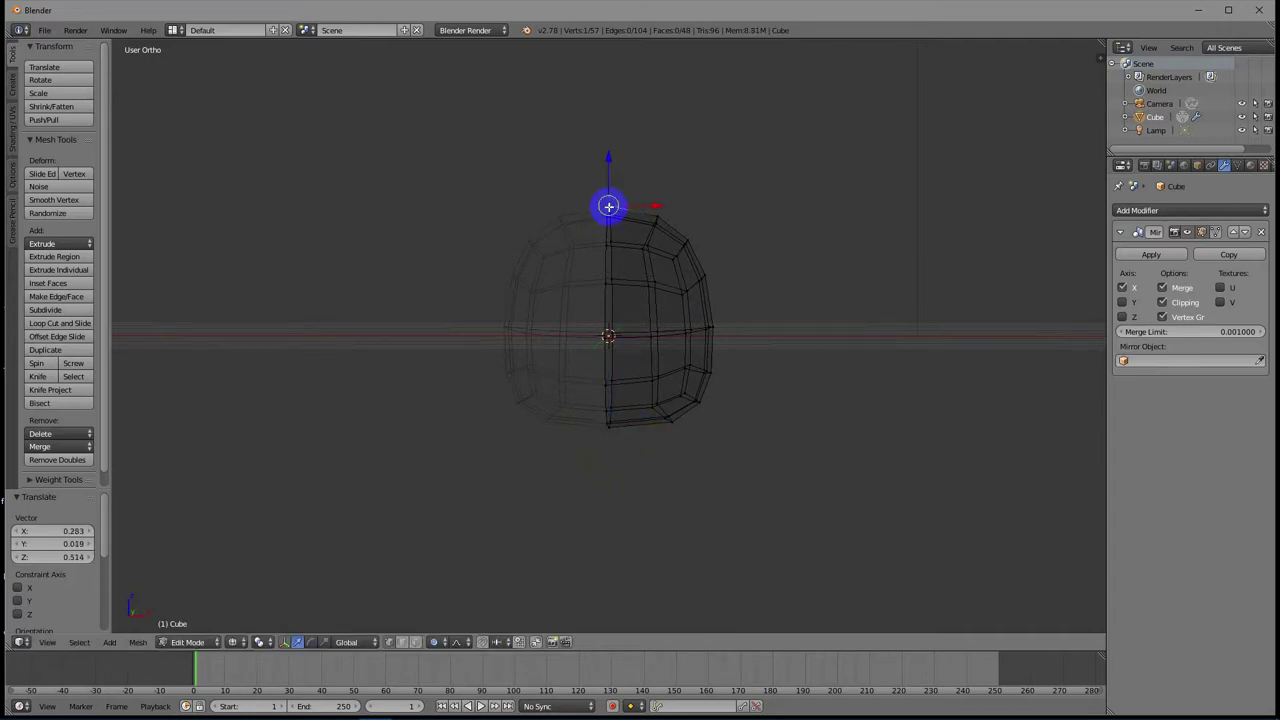
pyautogui.press('g')
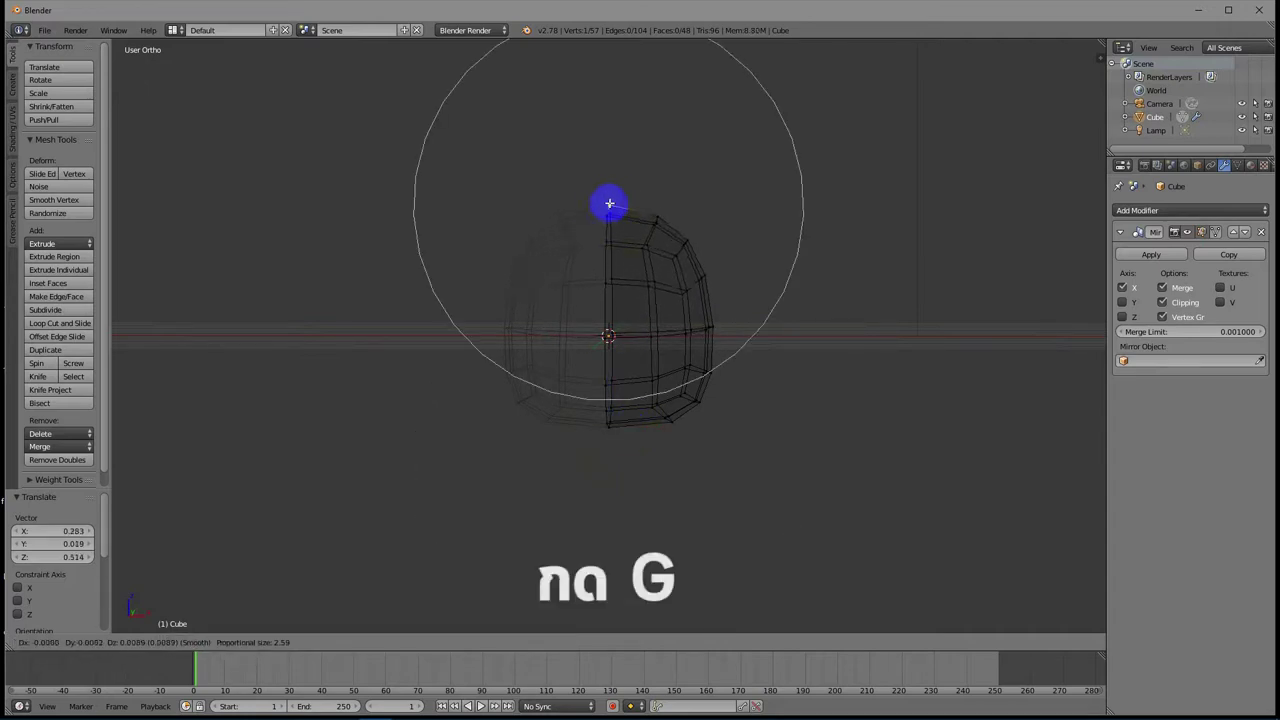
pyautogui.scroll(-2, 608, 218)
pyautogui.scroll(12, 608, 218)
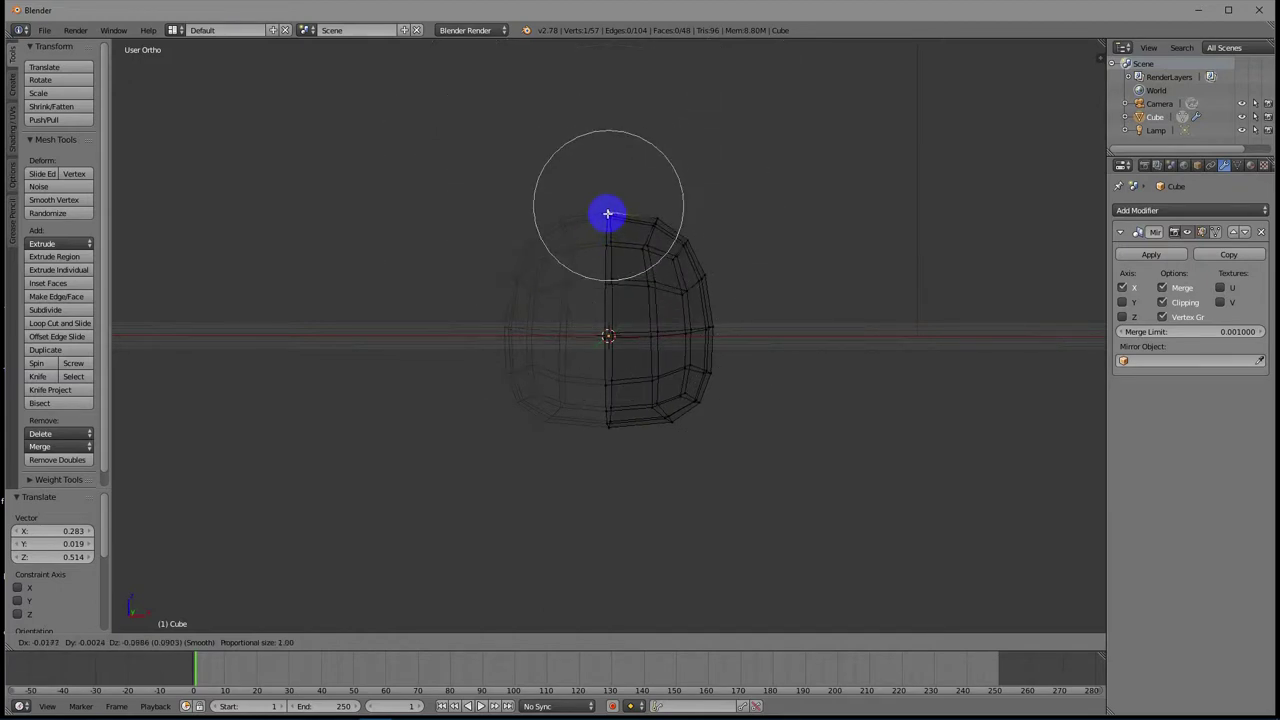
pyautogui.click(608, 213)
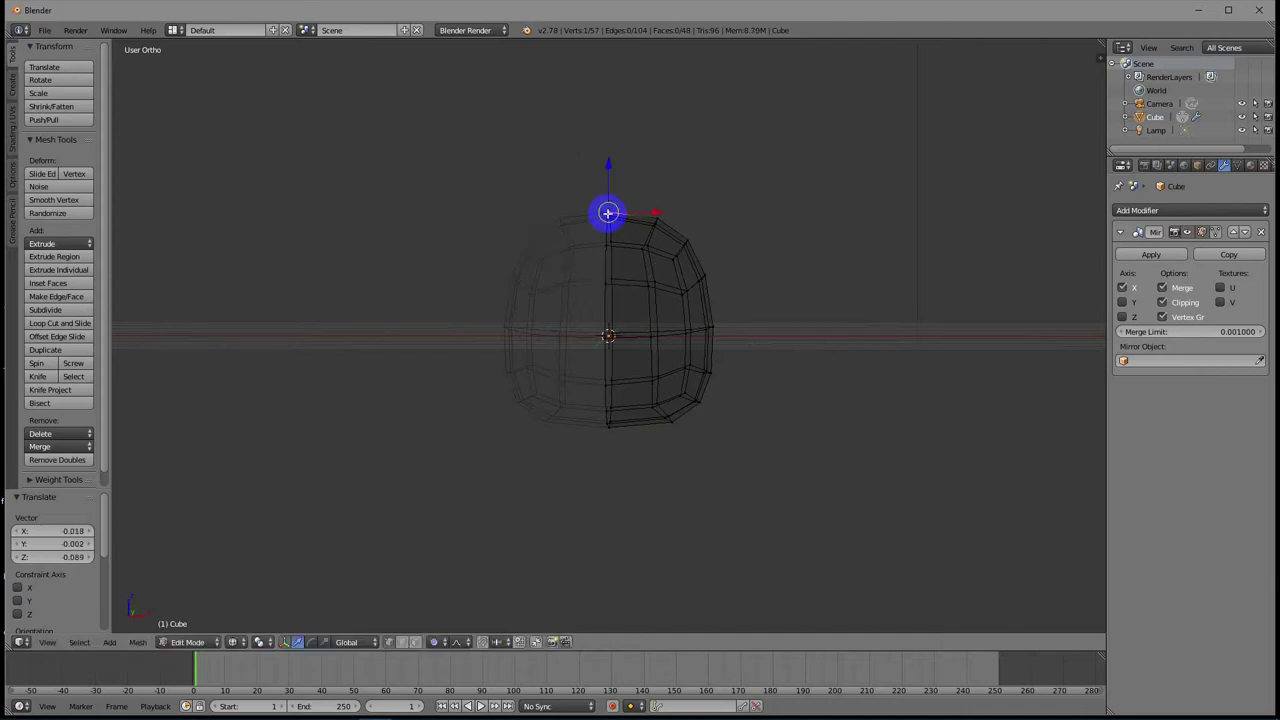
# Nudge the lower outer side vertex by about 0.018 on X and 0.018 on Z with proportional size 1.00.
pyautogui.rightClick(708, 373)
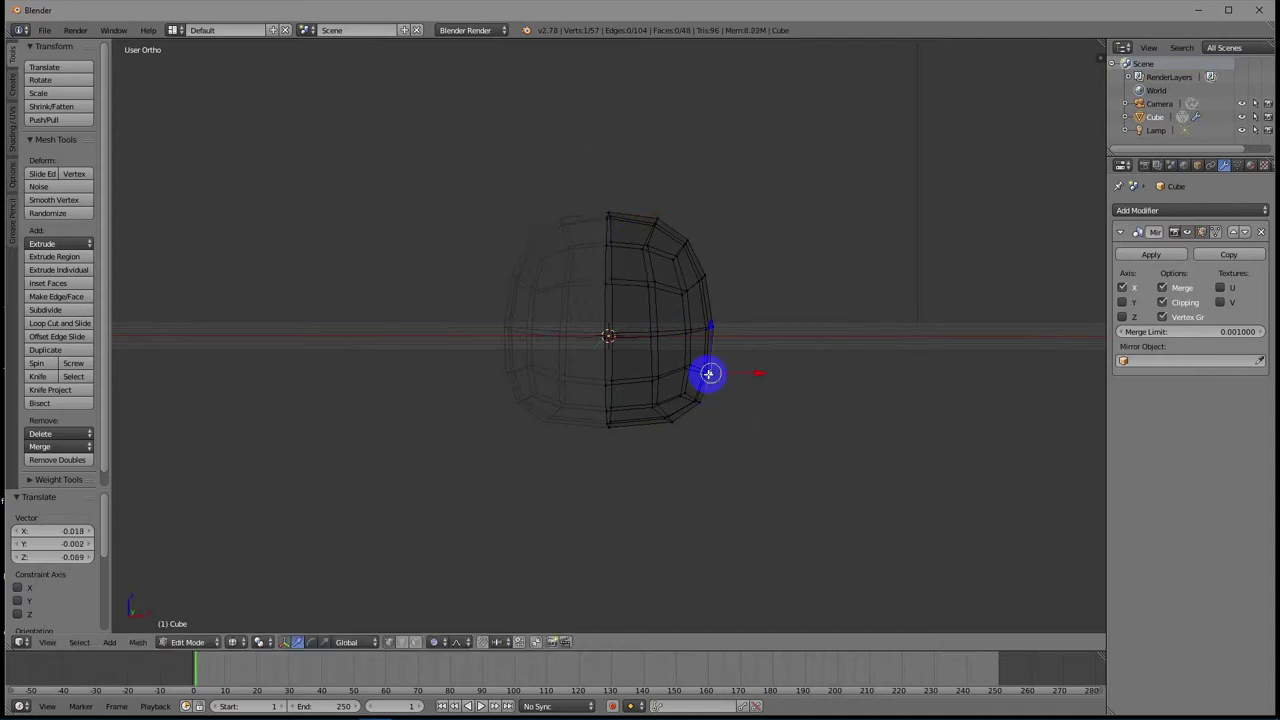
pyautogui.press('g')
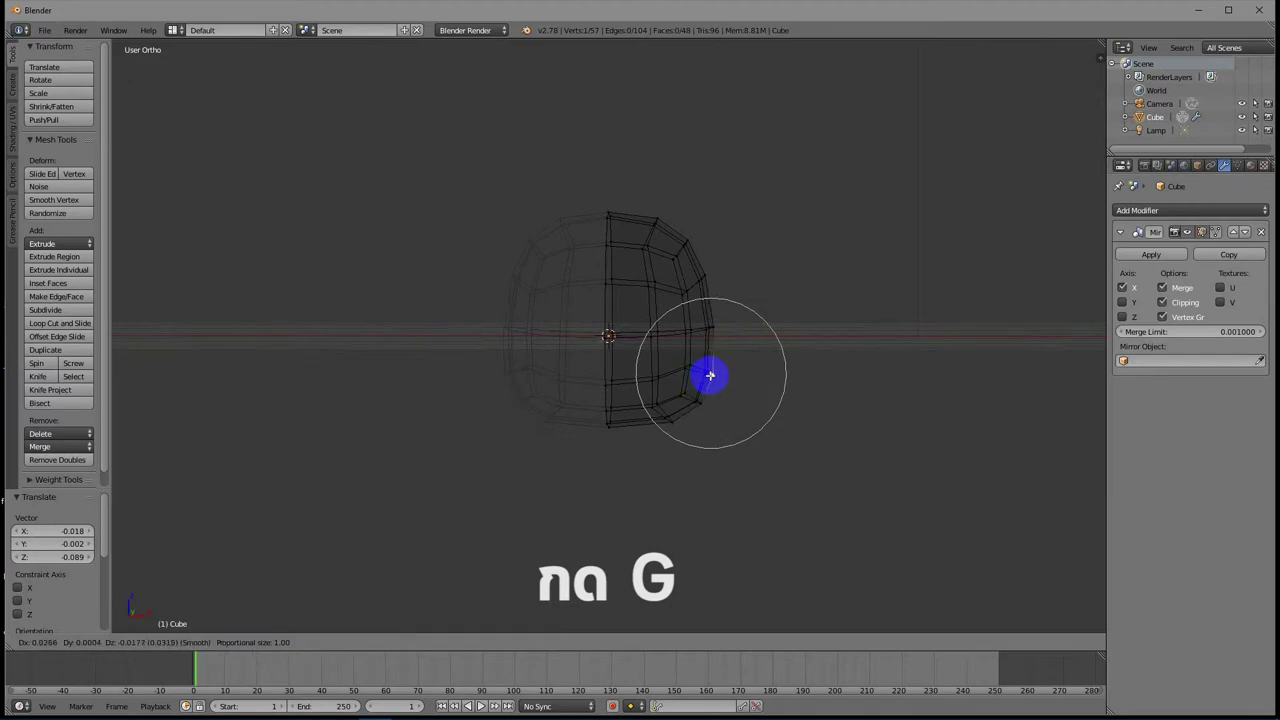
pyautogui.click(709, 373)
# Pull the outer vertex at the lower corner by about -0.159 on X and -0.071 on Z with proportional size 1.77.
pyautogui.rightClick(700, 401)
pyautogui.press('g')
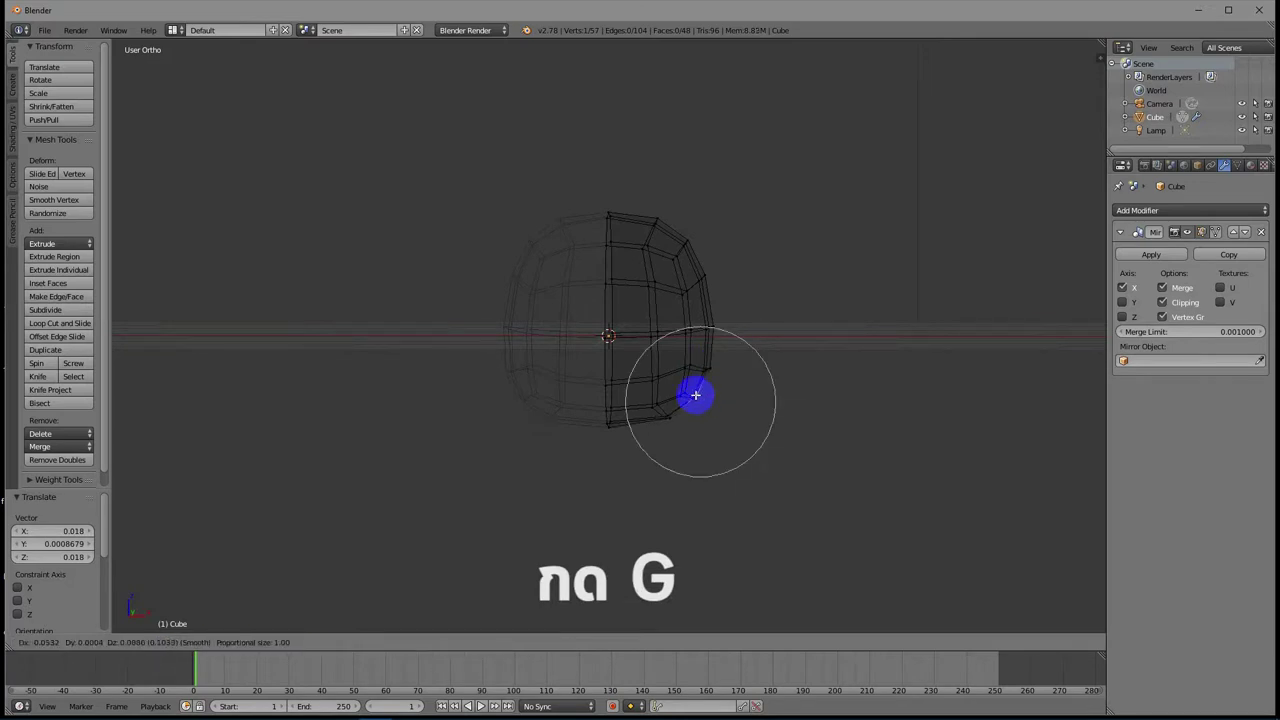
pyautogui.scroll(-3, 701, 401)
pyautogui.scroll(-3, 701, 401)
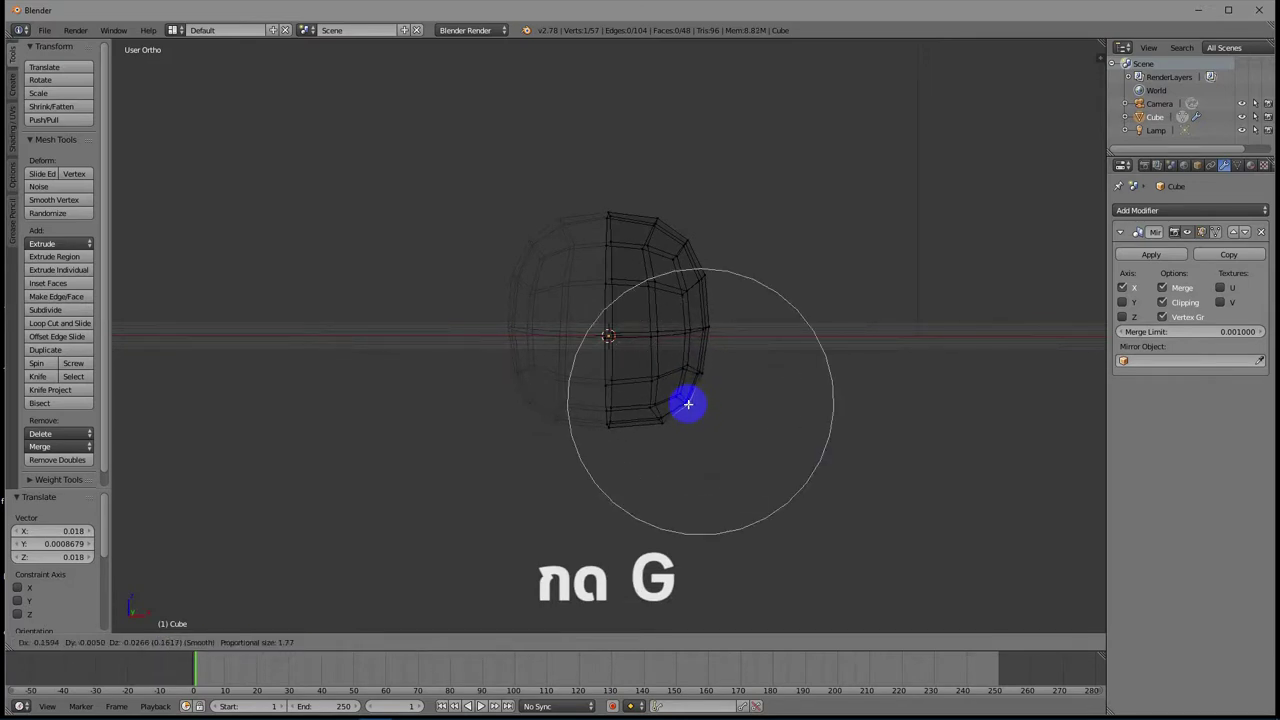
pyautogui.click(688, 407)
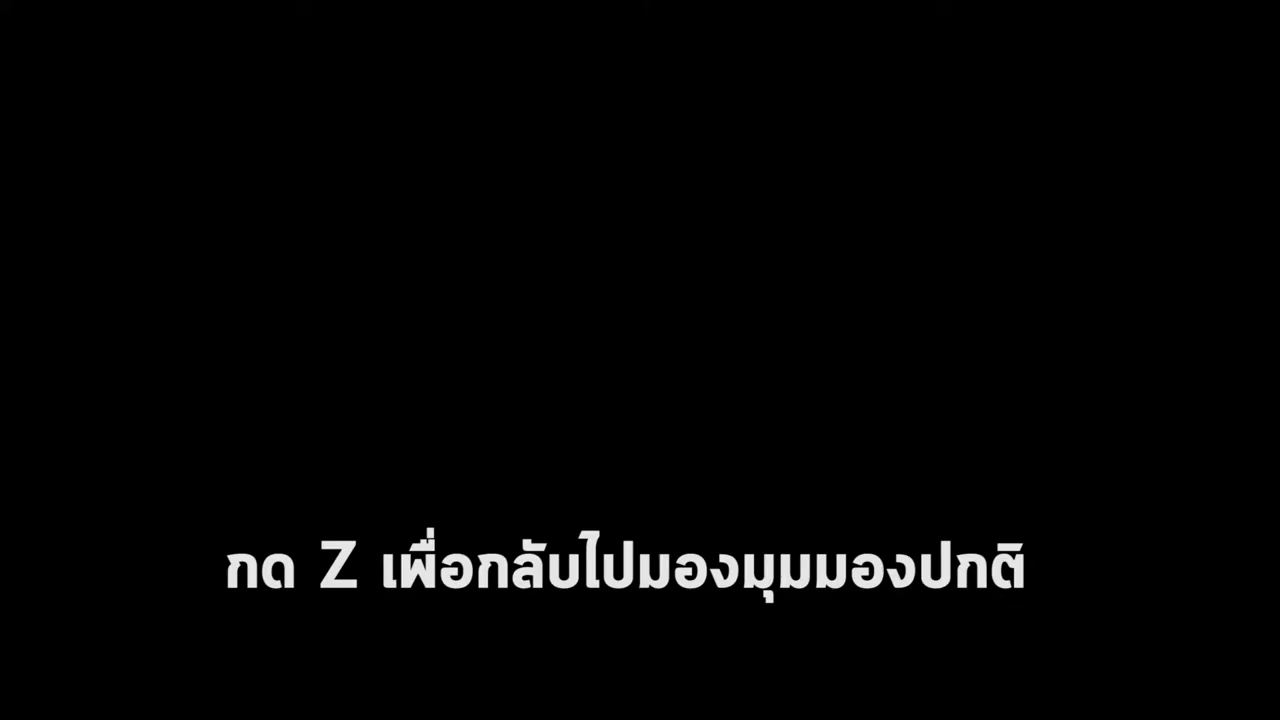
# Return the viewport to solid shading and set the mesh selection mode to faces.
pyautogui.press('z')
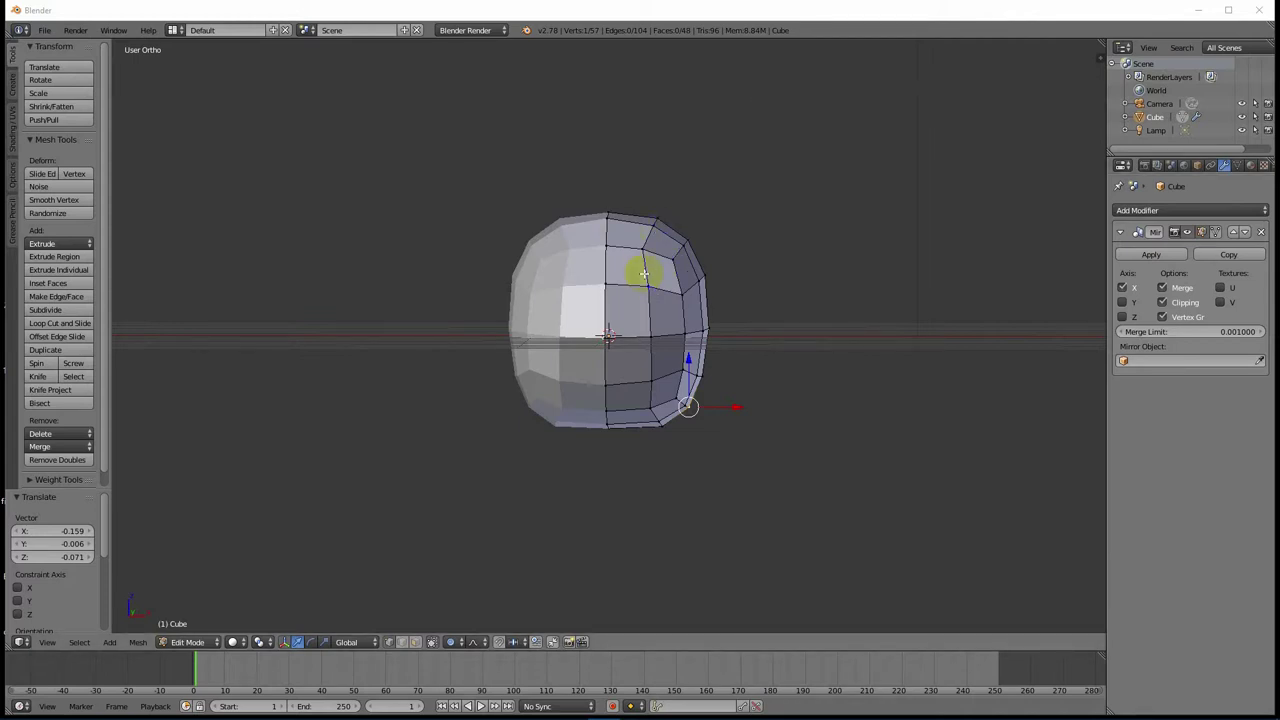
pyautogui.moveTo(646, 251); pyautogui.dragTo(614, 294, button='middle')
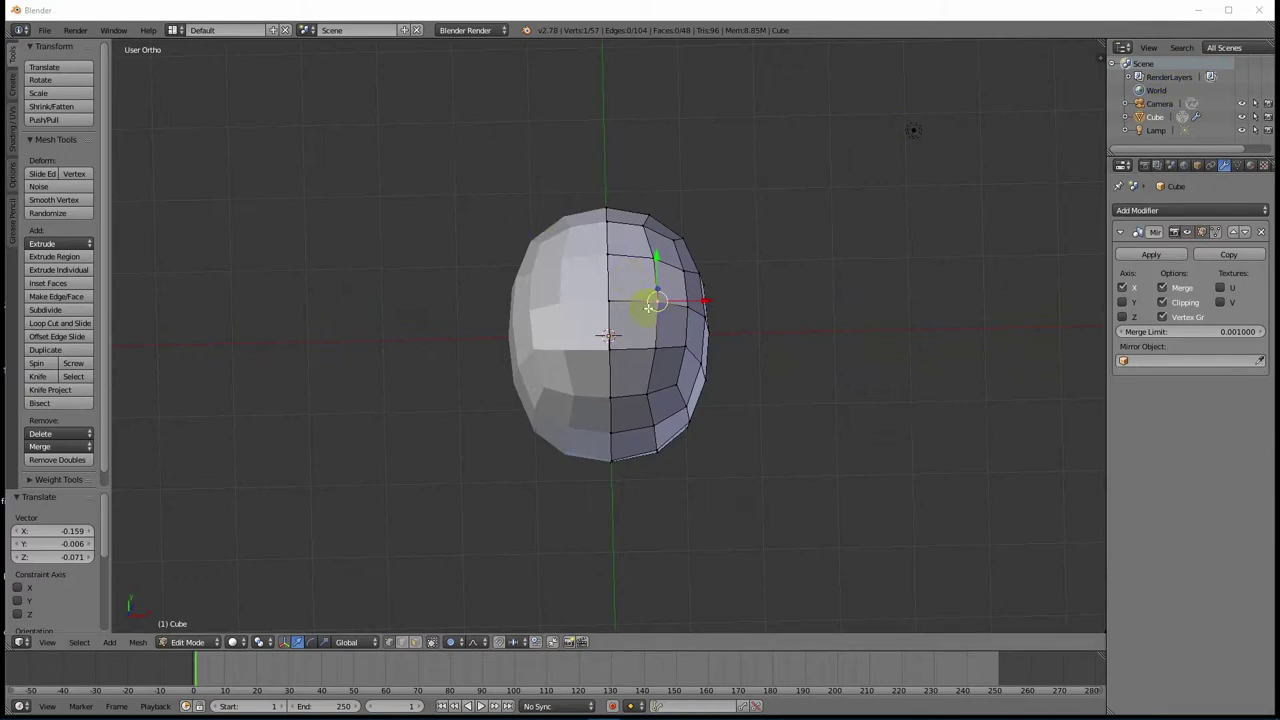
pyautogui.click(413, 643)
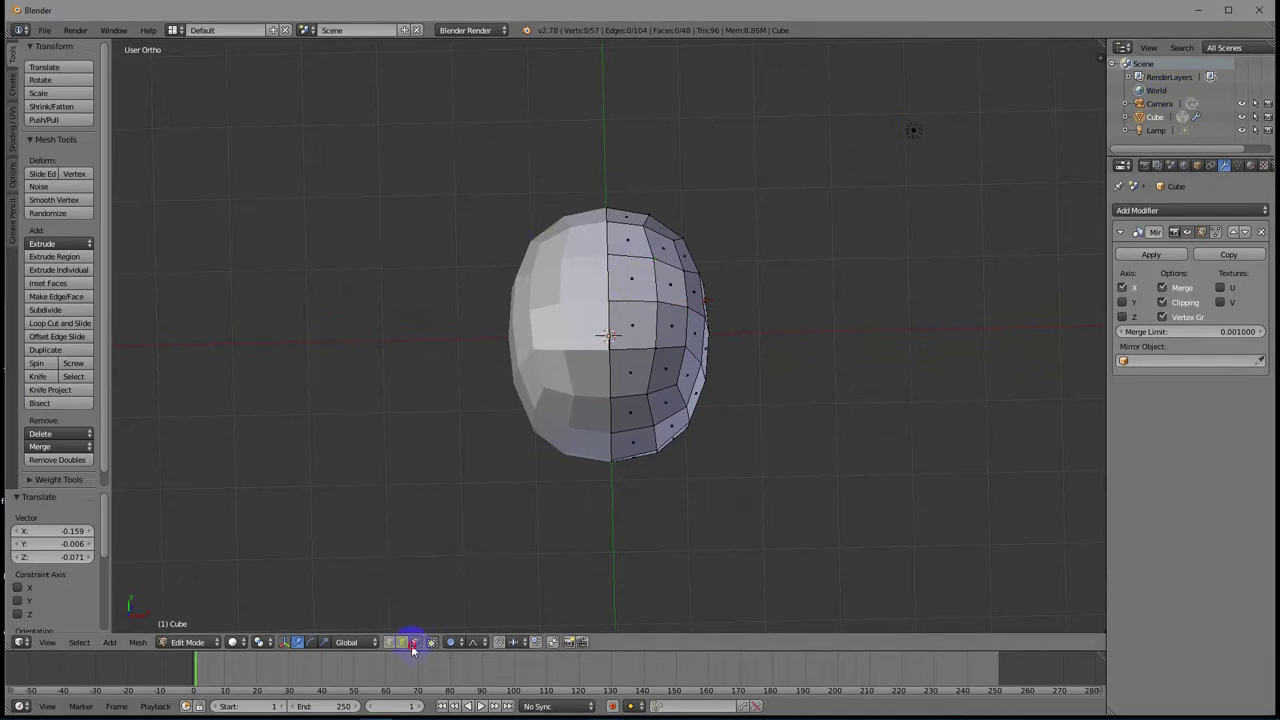
# Select two adjacent faces on top of the mesh beside the mirror seam and subdivide them with one cut.
pyautogui.moveTo(651, 277); pyautogui.dragTo(651, 294, button='middle')
pyautogui.rightClick(644, 316)
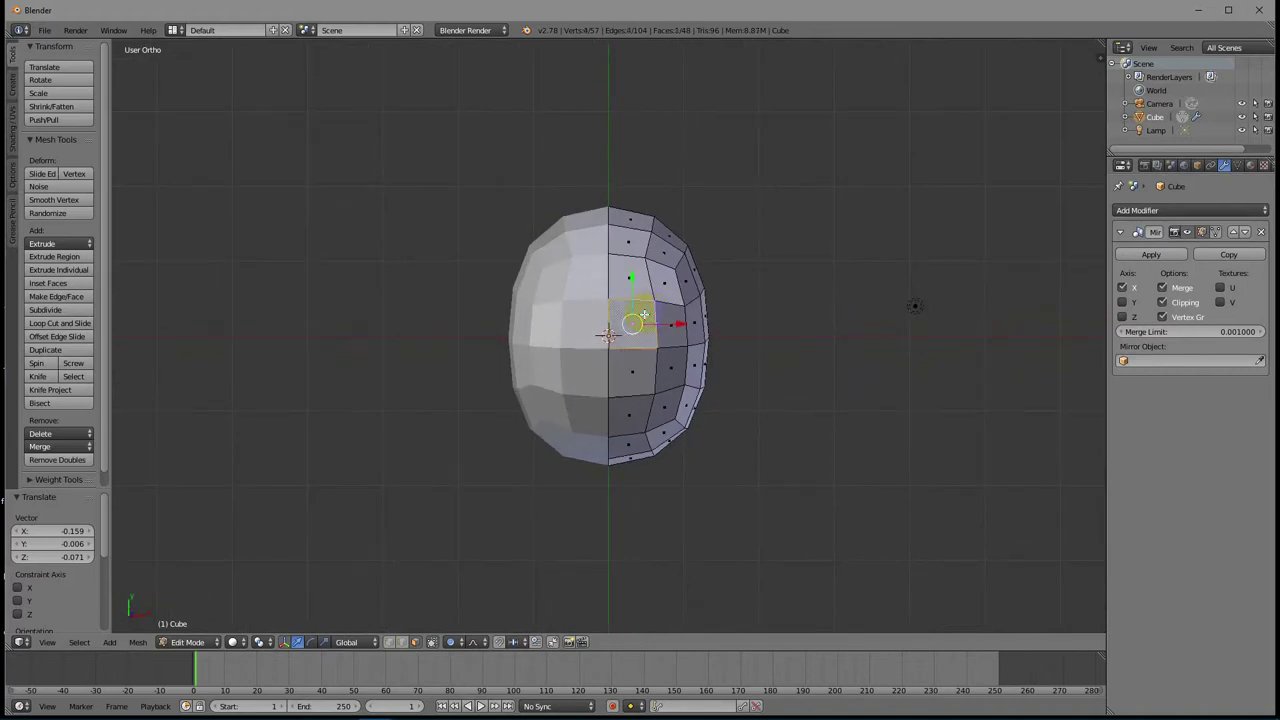
pyautogui.keyDown('shift'); pyautogui.rightClick(636, 371); pyautogui.keyUp('shift')
pyautogui.moveTo(675, 360); pyautogui.dragTo(691, 324, button='middle')
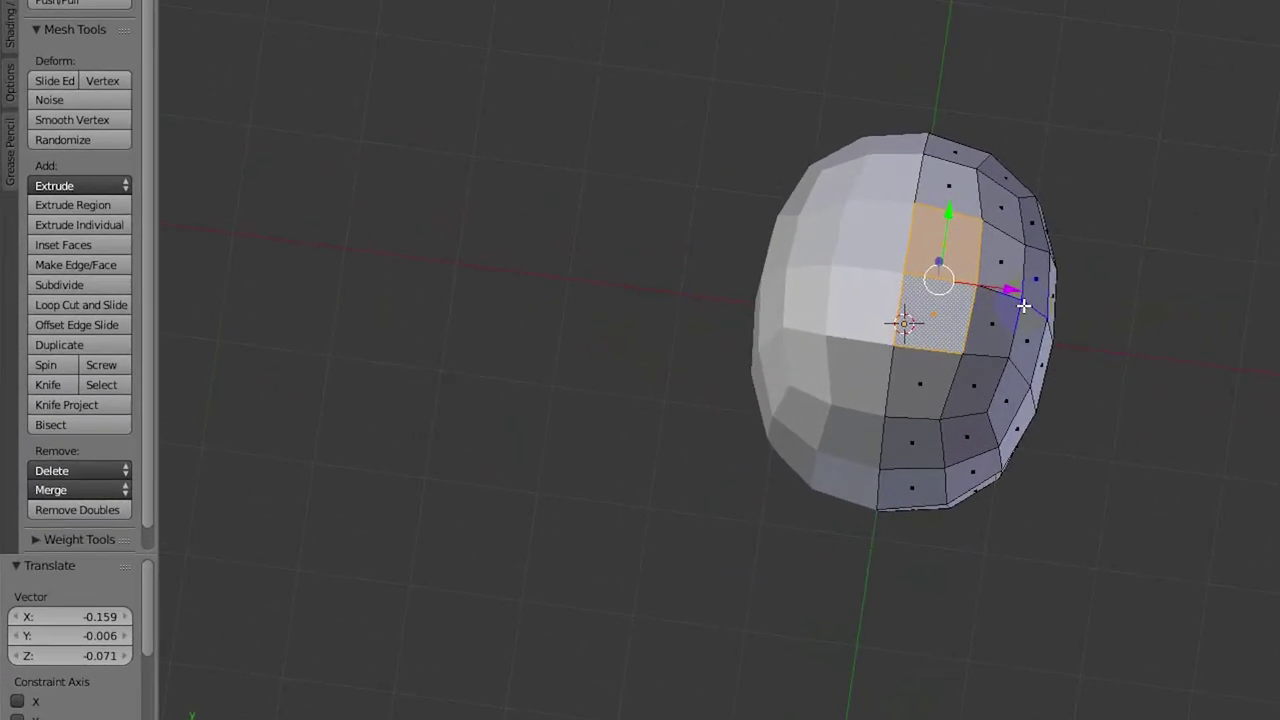
pyautogui.click(88, 288)
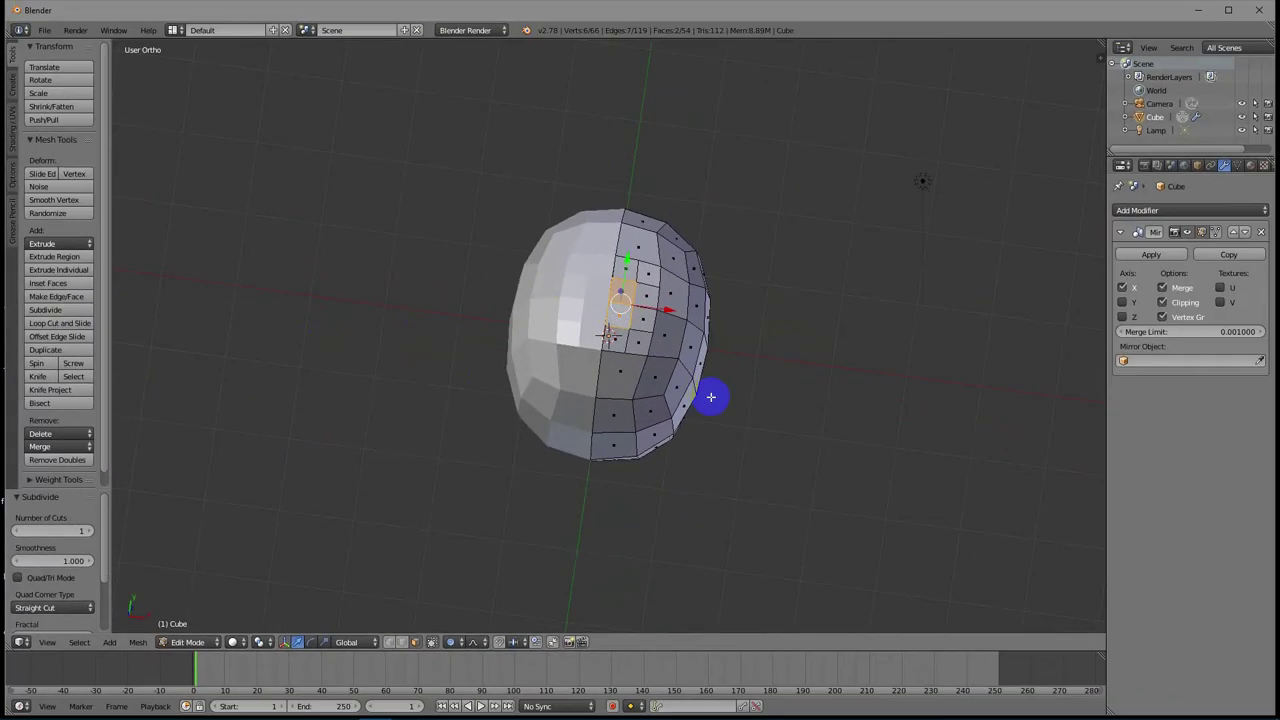
# Extrude the two small subdivided faces at the mirror seam upward twice, by about 0.149 and 0.209.
pyautogui.moveTo(711, 397); pyautogui.dragTo(720, 274, button='middle')
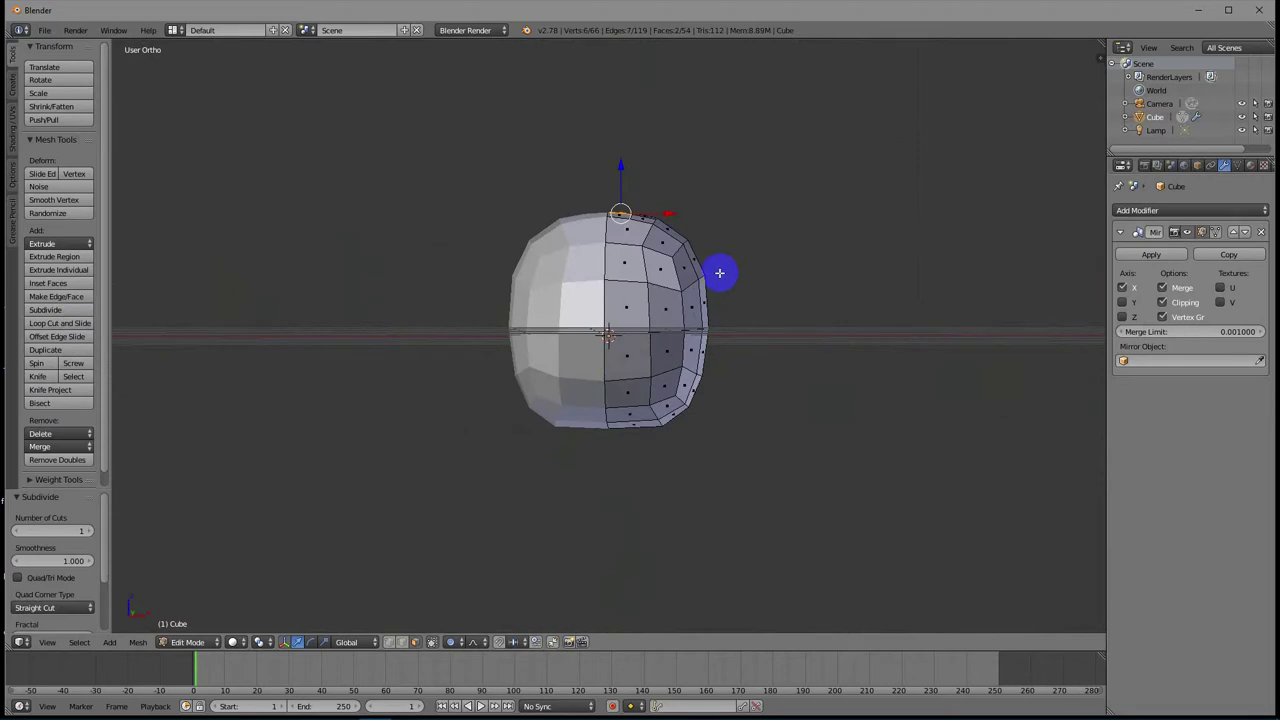
pyautogui.press('e')
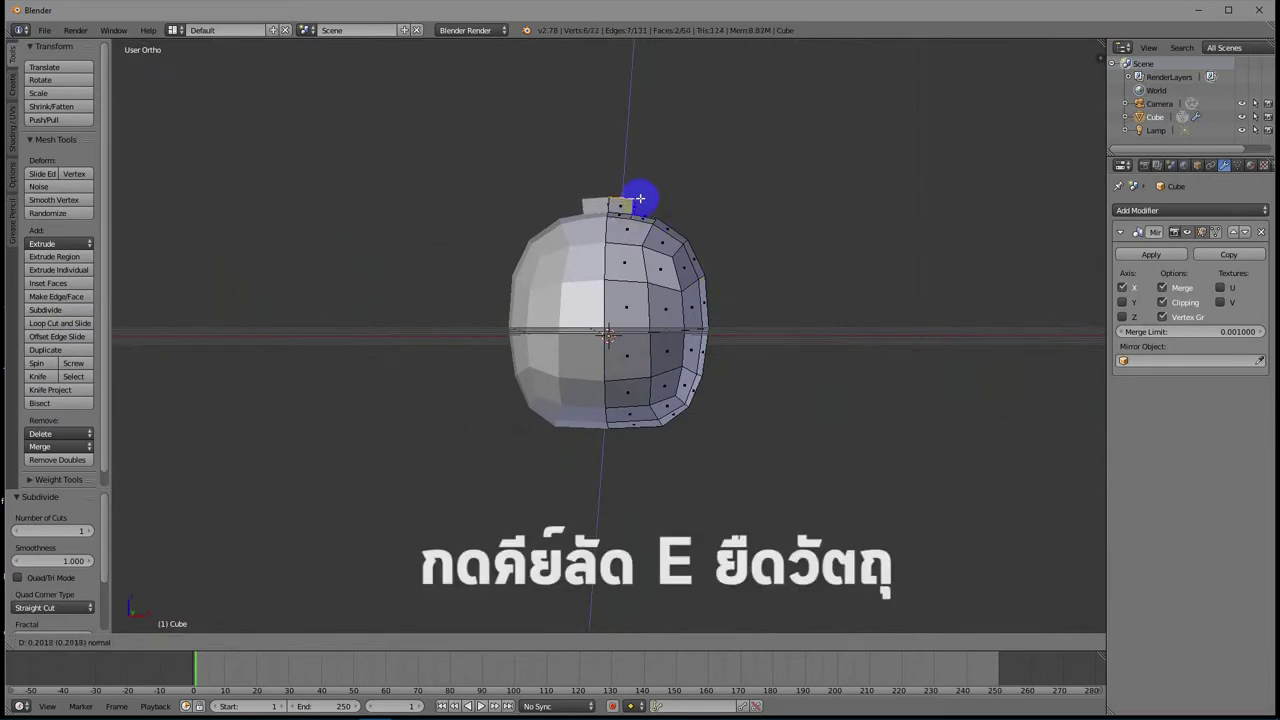
pyautogui.click(640, 203)
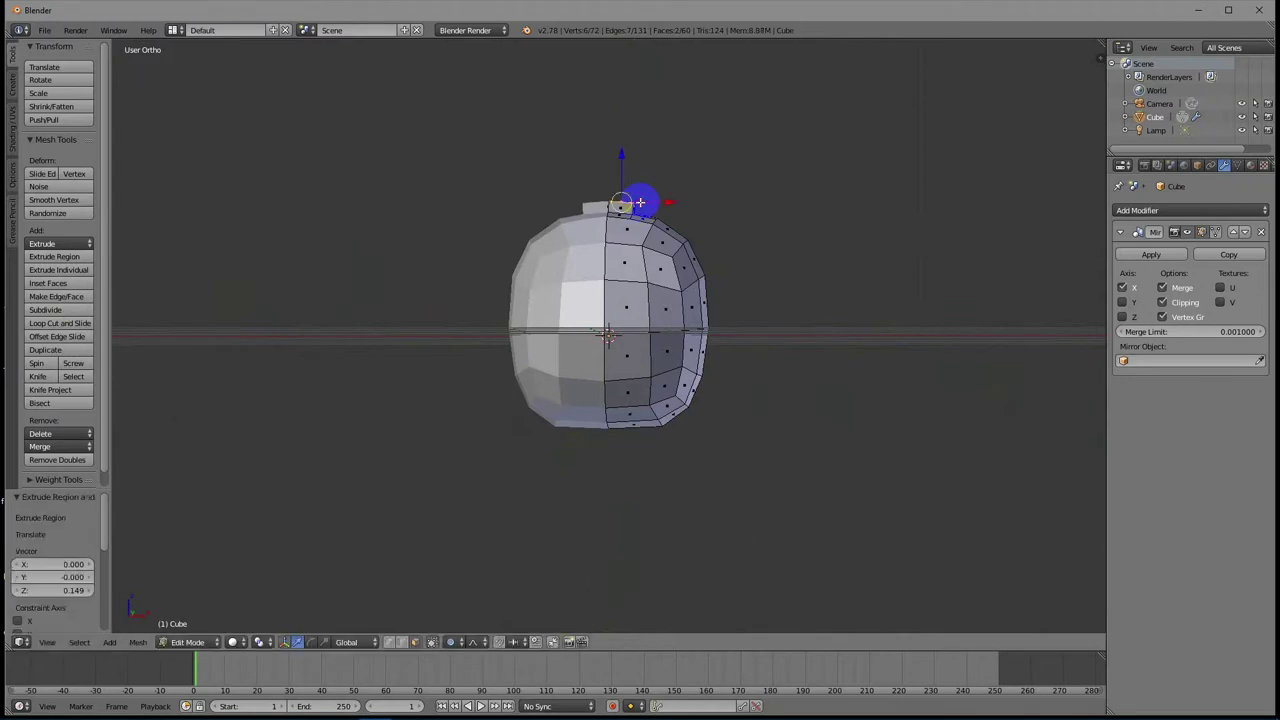
pyautogui.moveTo(640, 203); pyautogui.dragTo(646, 187)
# Scale the extruded top faces up by about 1.981 with proportional size 0.39.
pyautogui.press('s')
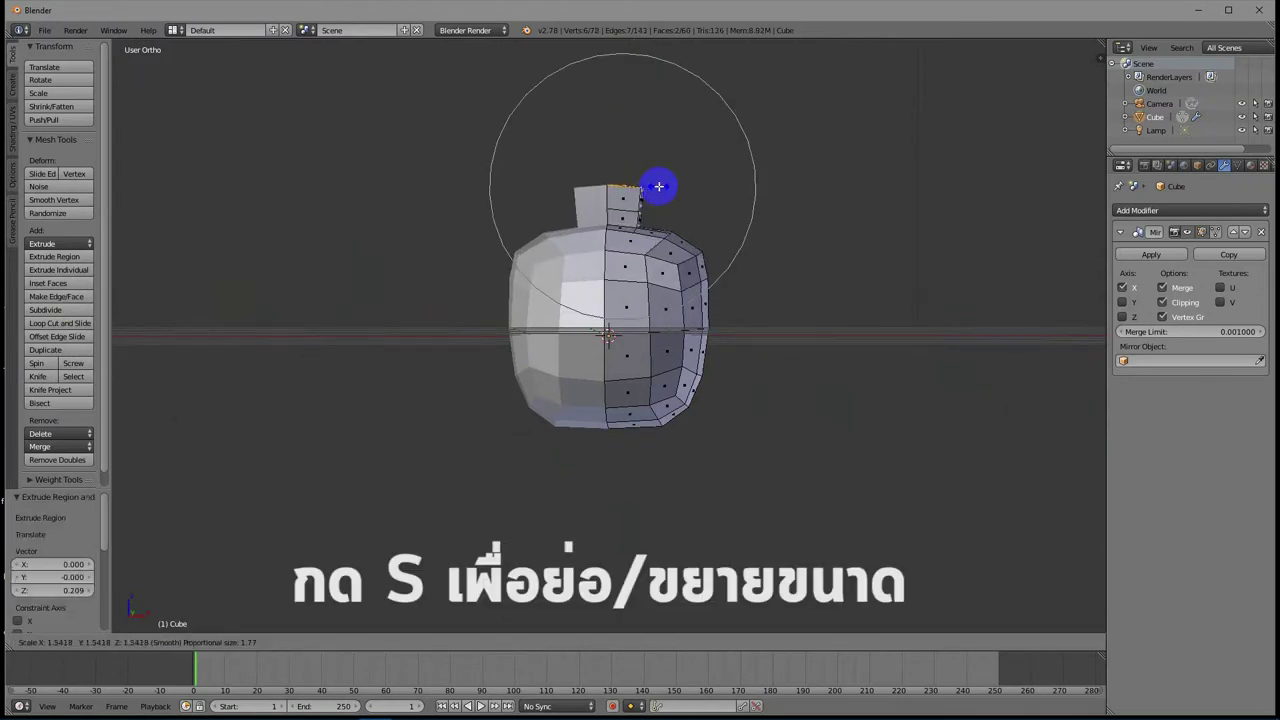
pyautogui.scroll(13, 648, 180)
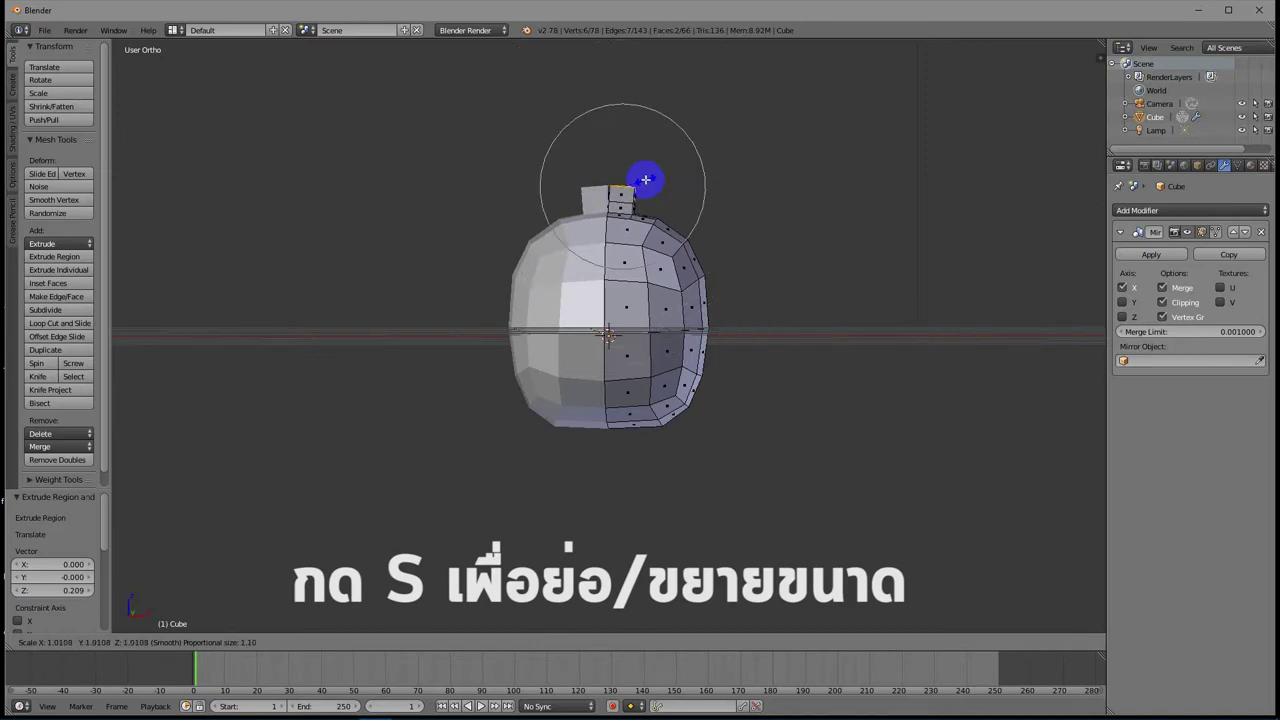
pyautogui.scroll(4, 659, 178)
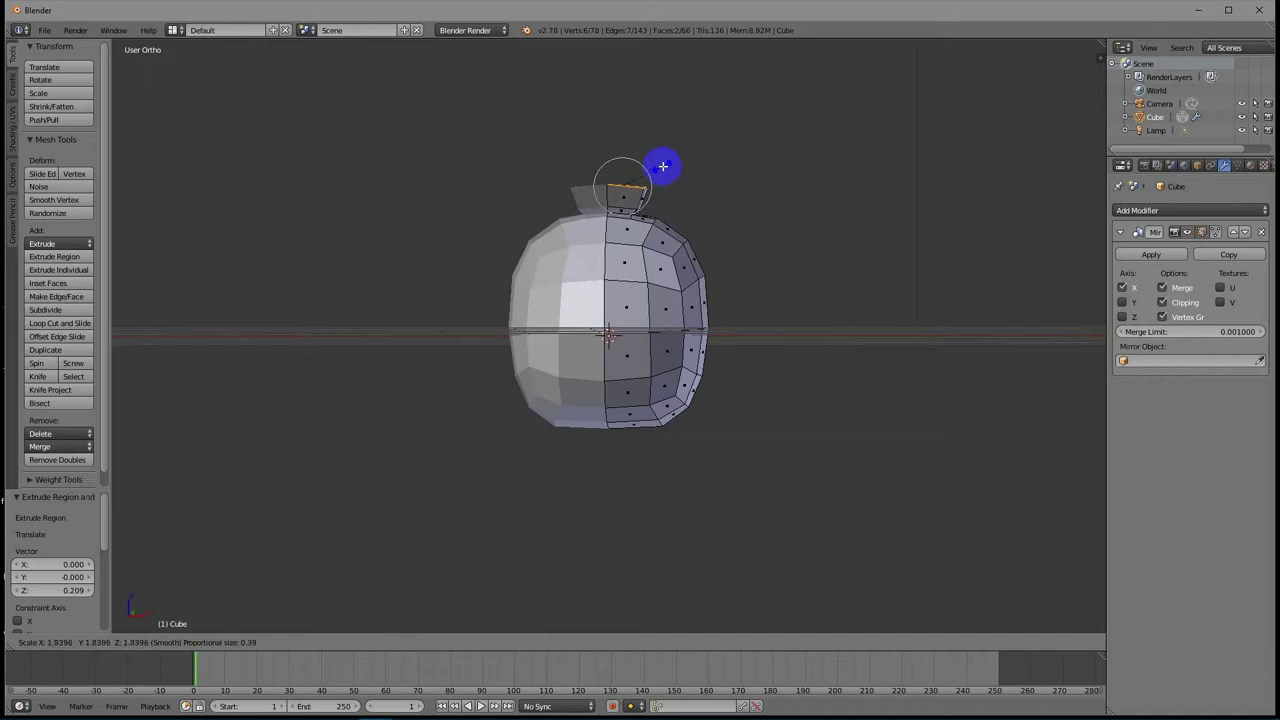
pyautogui.click(662, 170)
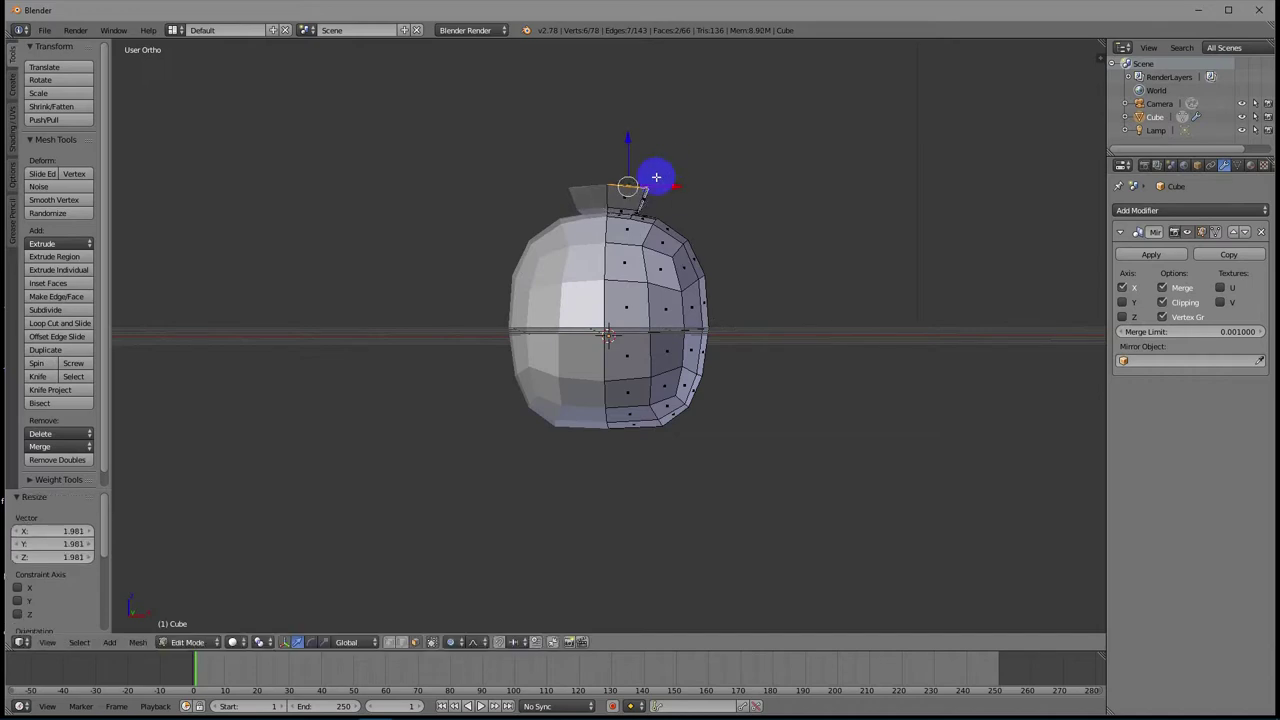
# Extrude the top faces upward by about 0.419 and scale them up by about 1.791.
pyautogui.press('e')
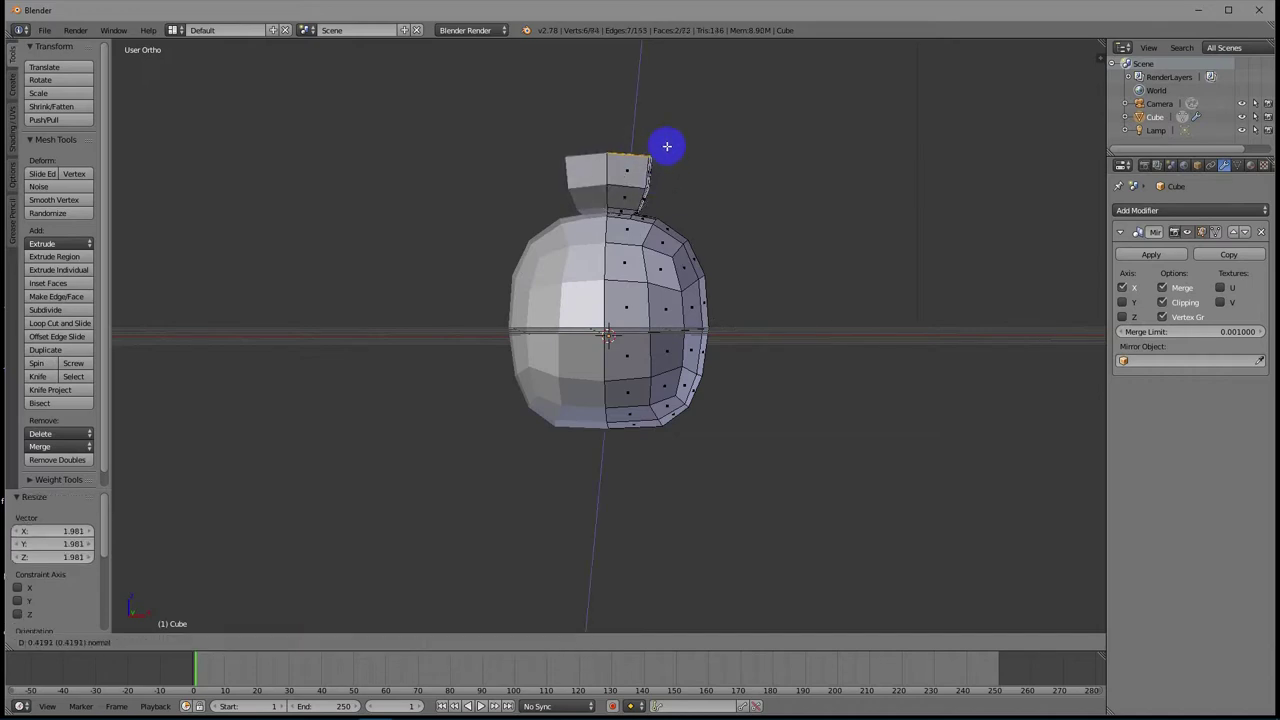
pyautogui.click(667, 146)
pyautogui.press('s')
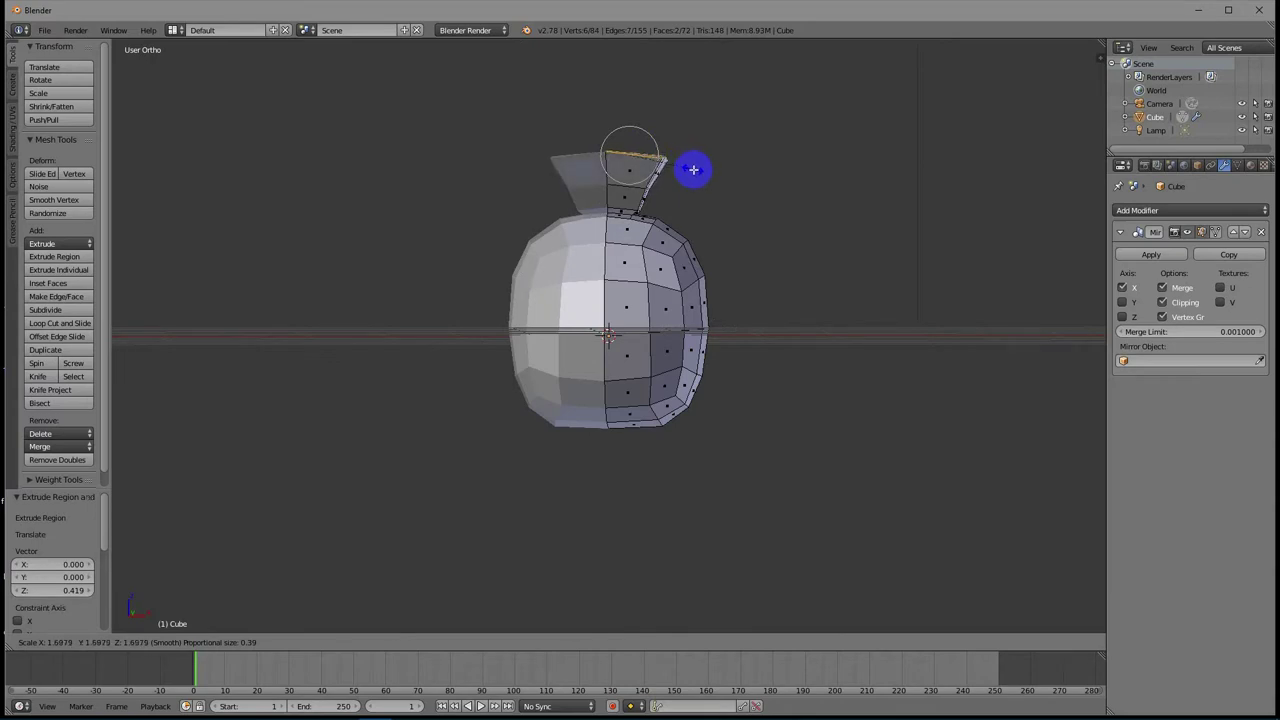
pyautogui.click(696, 173)
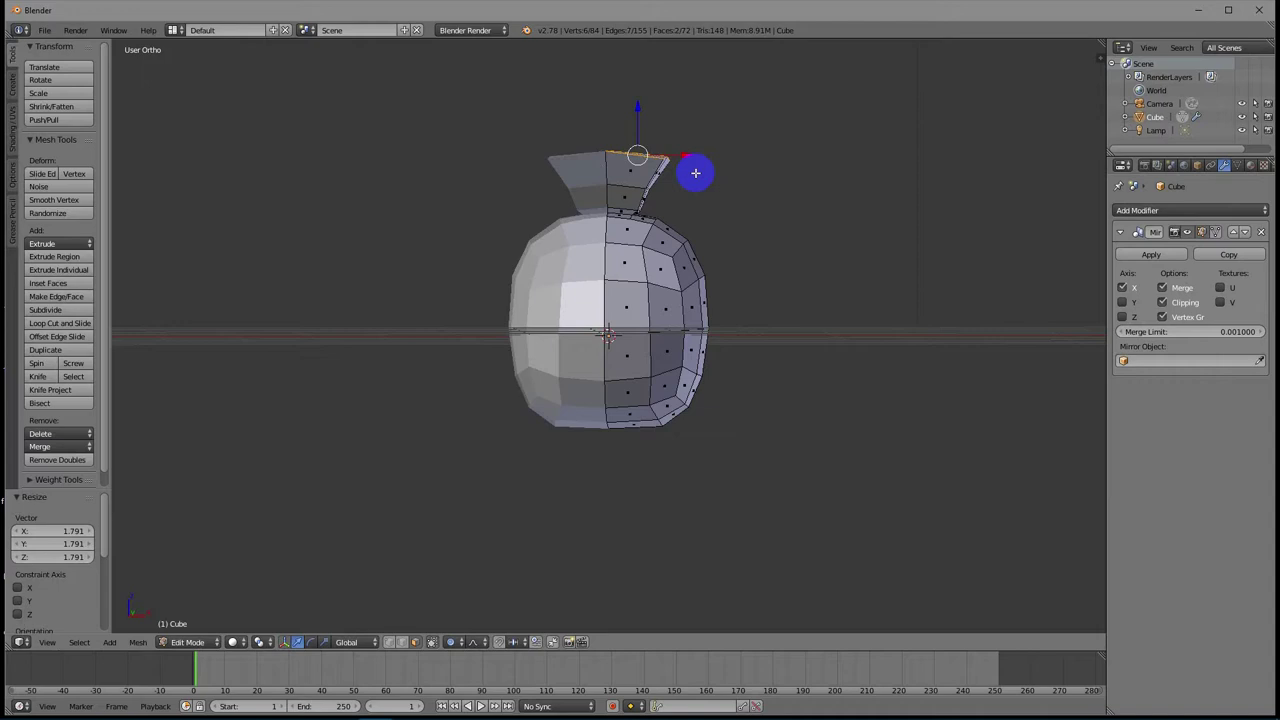
# Extrude the widened top faces upward by about 0.278 and scale them up by about 1.490.
pyautogui.press('e')
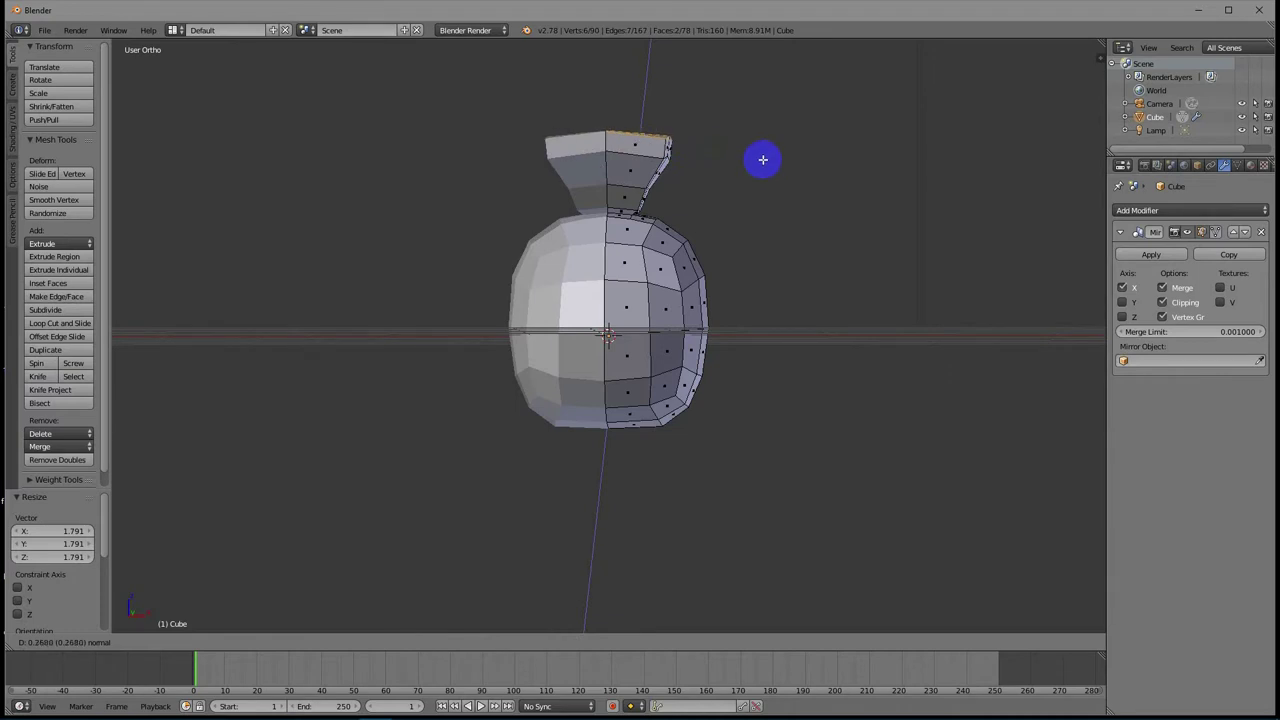
pyautogui.click(763, 159)
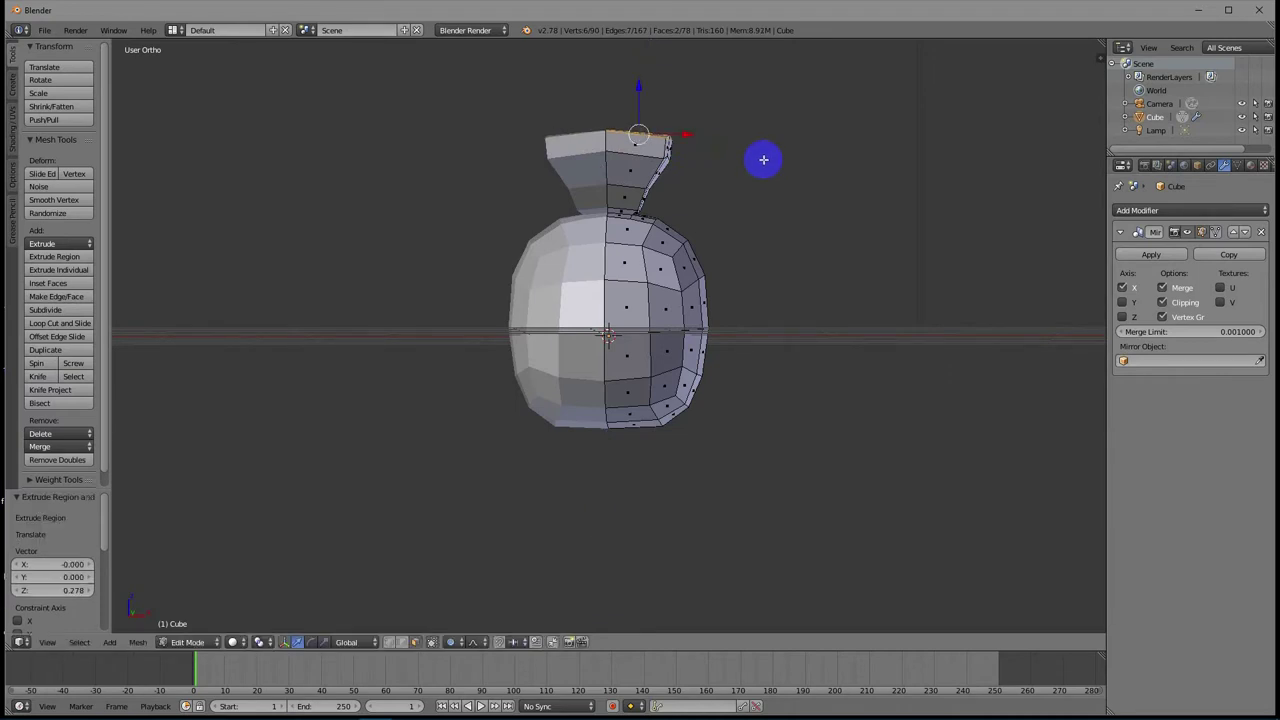
pyautogui.press('s')
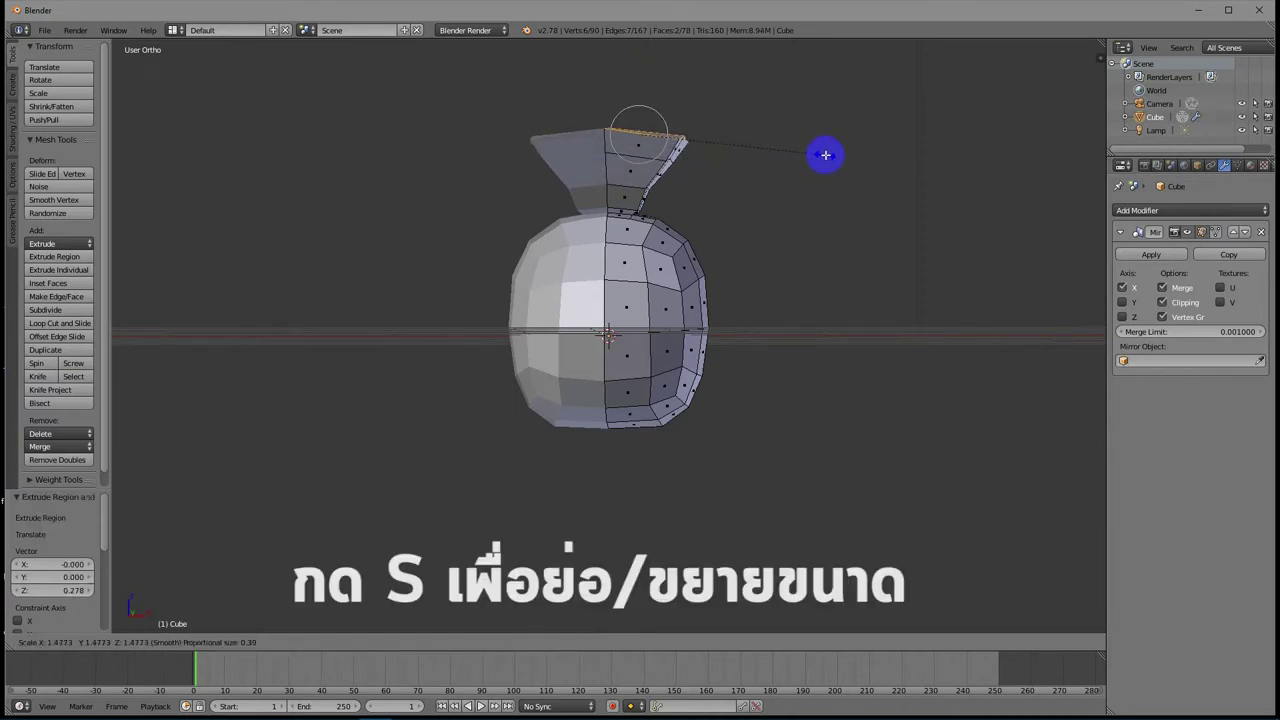
pyautogui.click(827, 151)
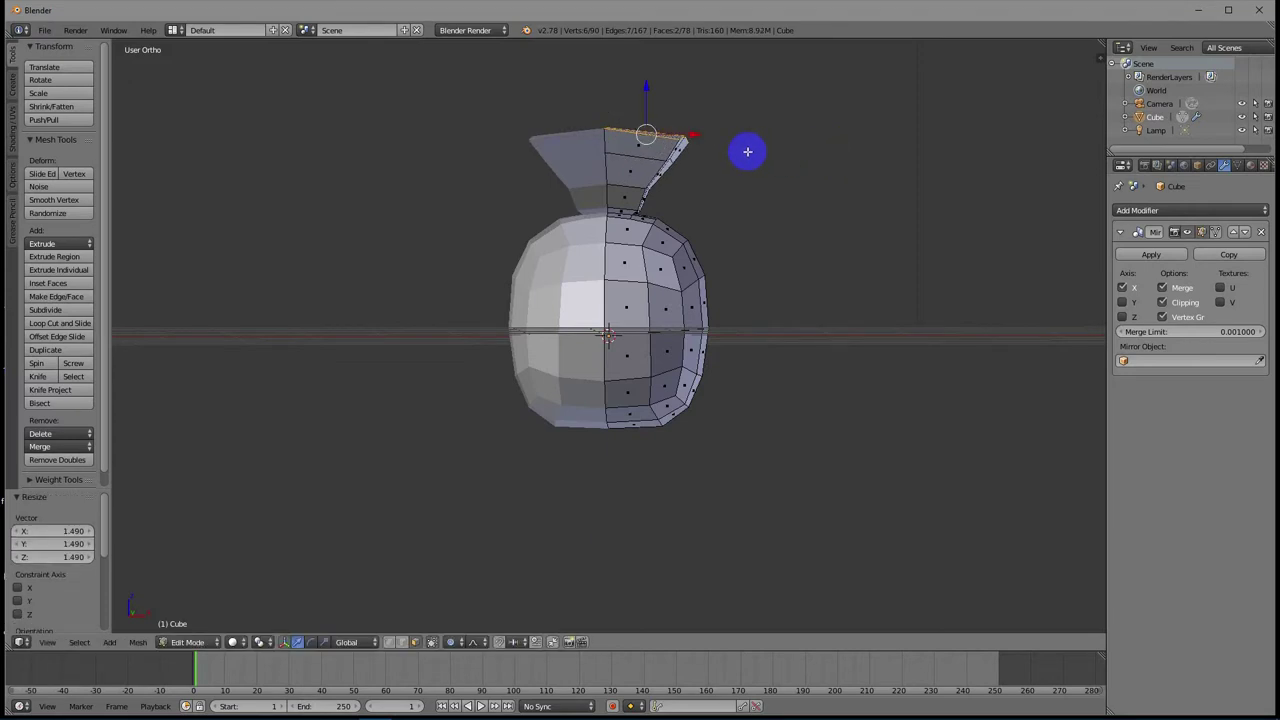
# Extrude the top faces upward twice more, by about 0.681 and 0.714.
pyautogui.press('e')
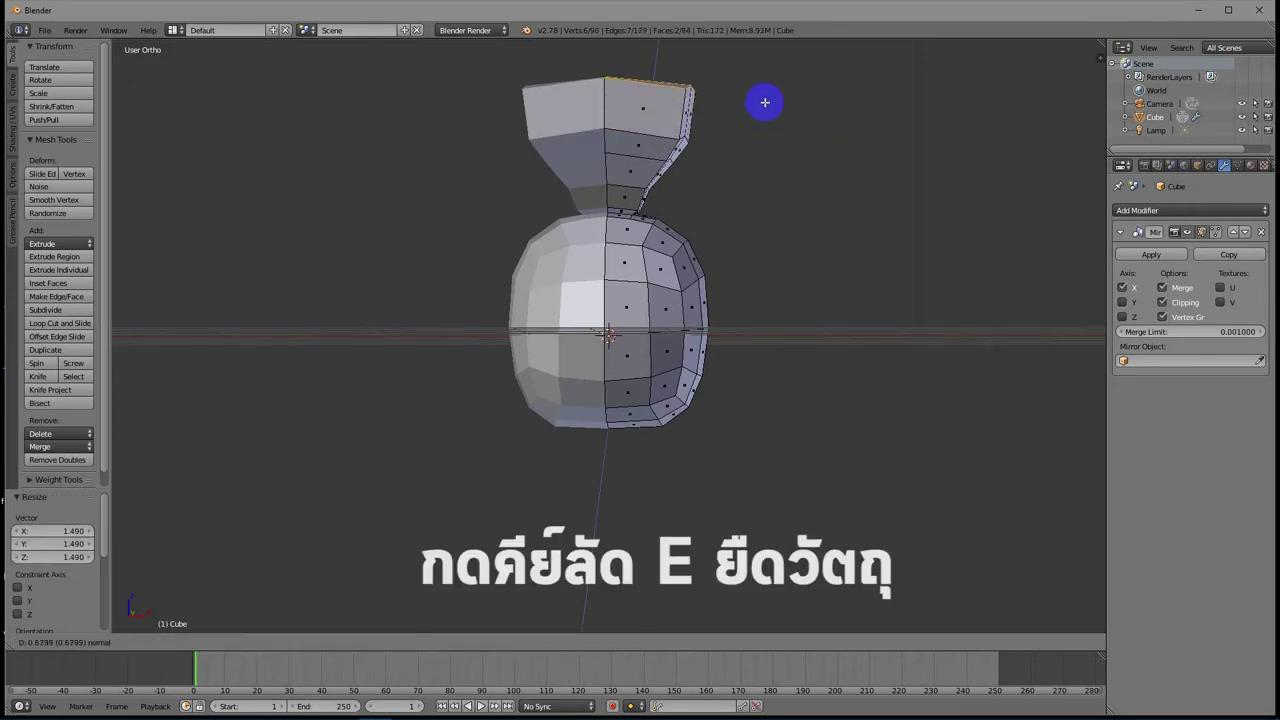
pyautogui.click(765, 101)
pyautogui.scroll(1, 734, 126)
pyautogui.scroll(-3, 737, 143)
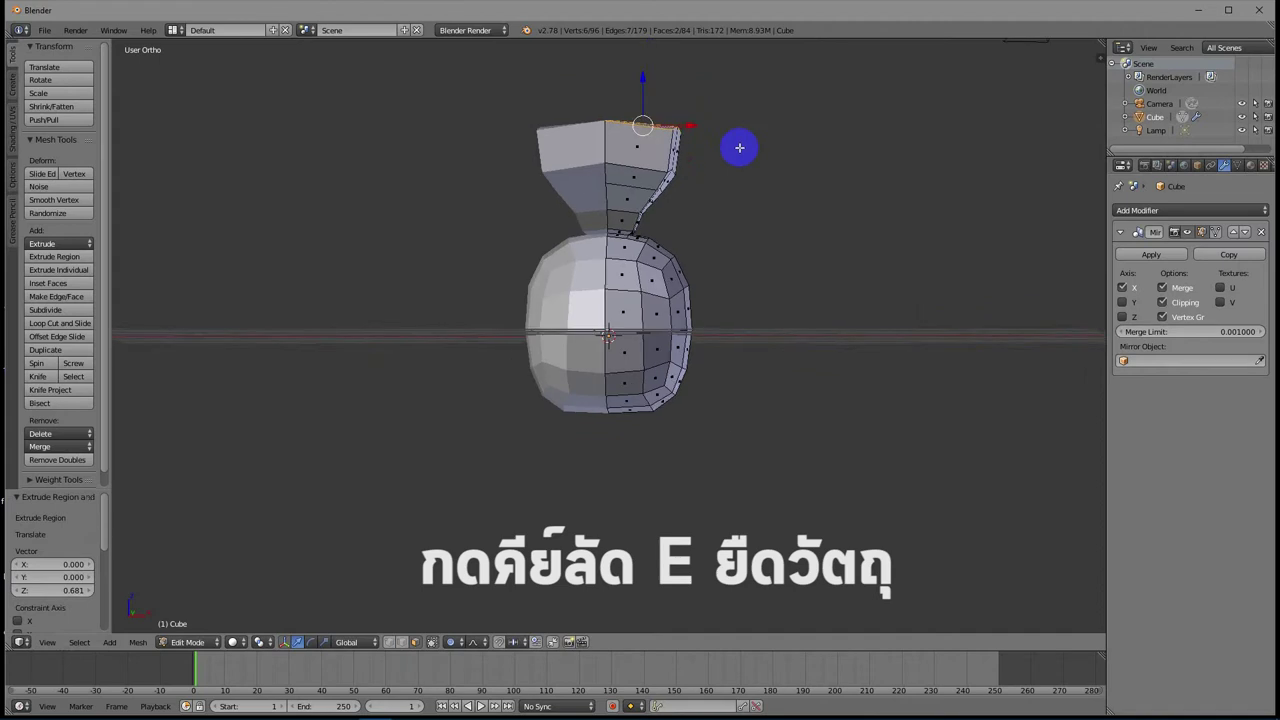
pyautogui.press('e')
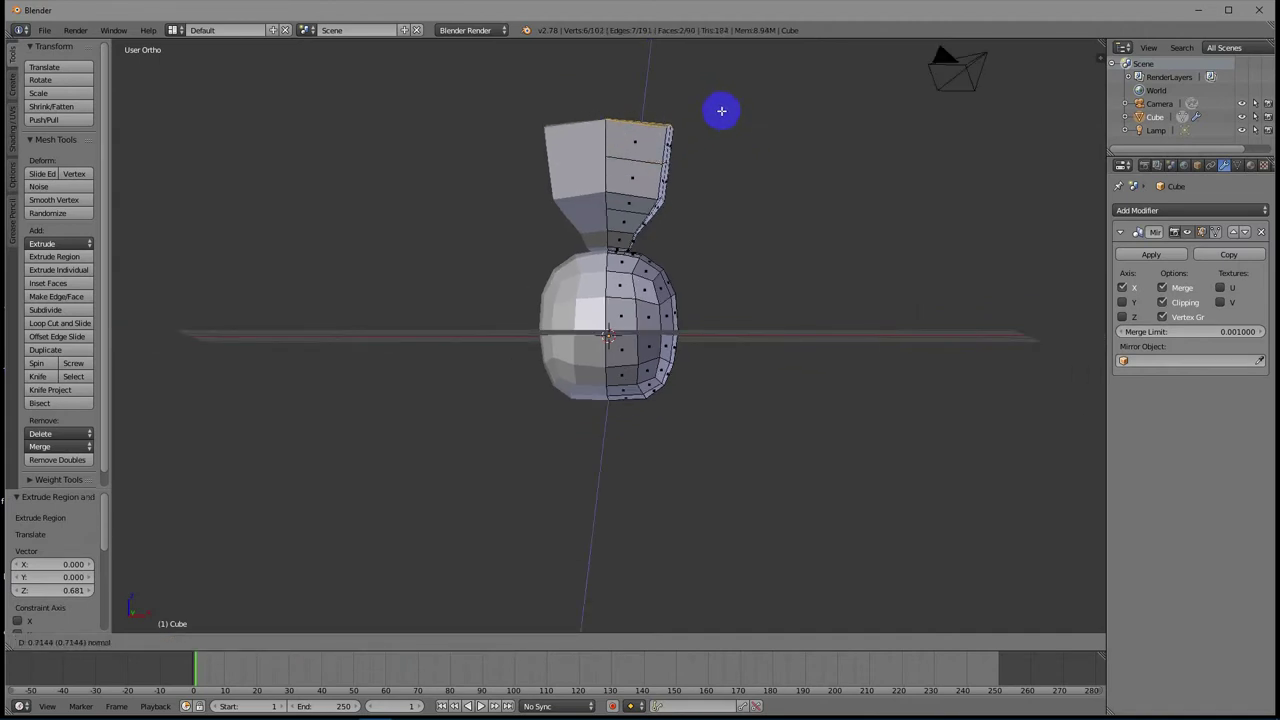
pyautogui.click(722, 110)
# Rotate the head's top faces by about 2.986° and scale them down to about 0.574.
pyautogui.press('r')
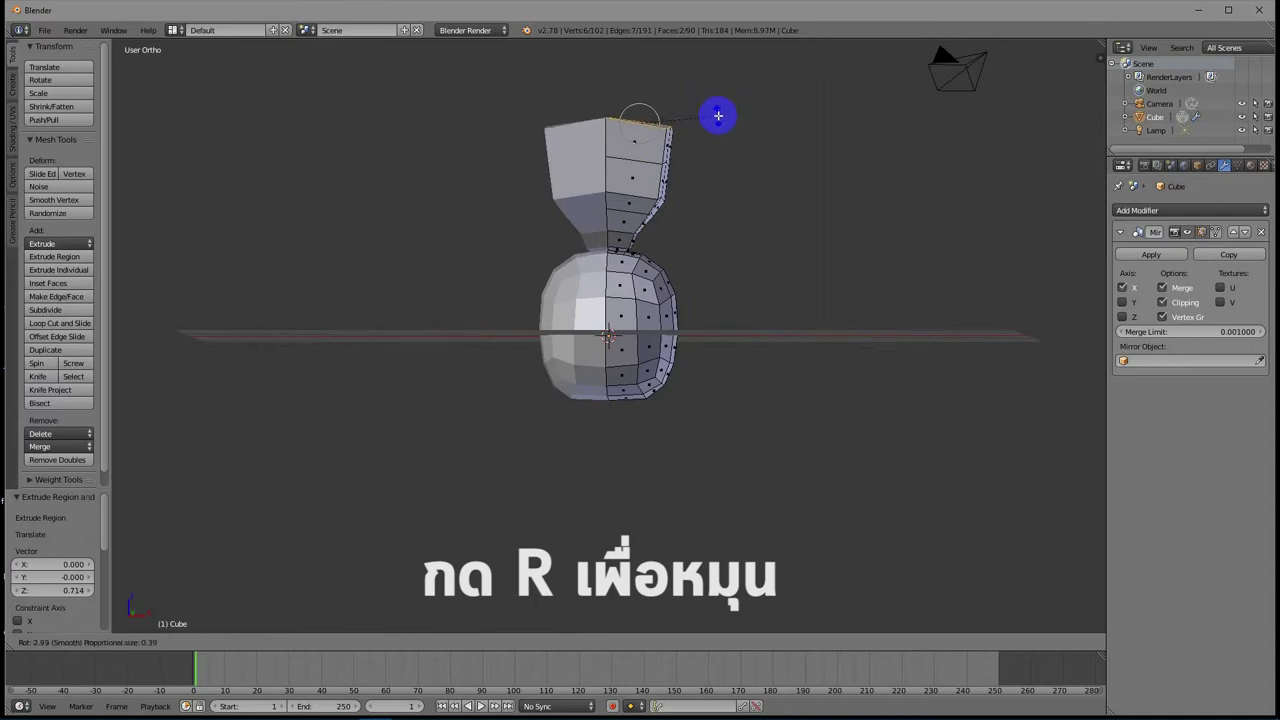
pyautogui.click(718, 116)
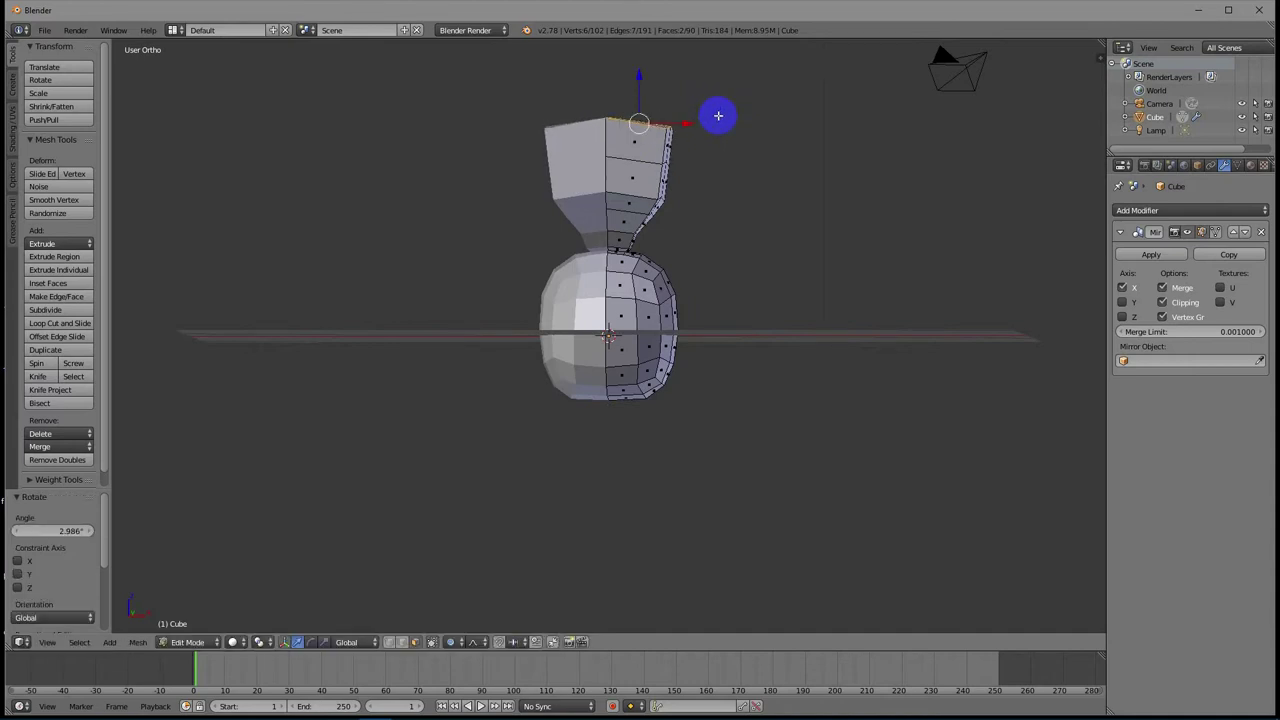
pyautogui.press('s')
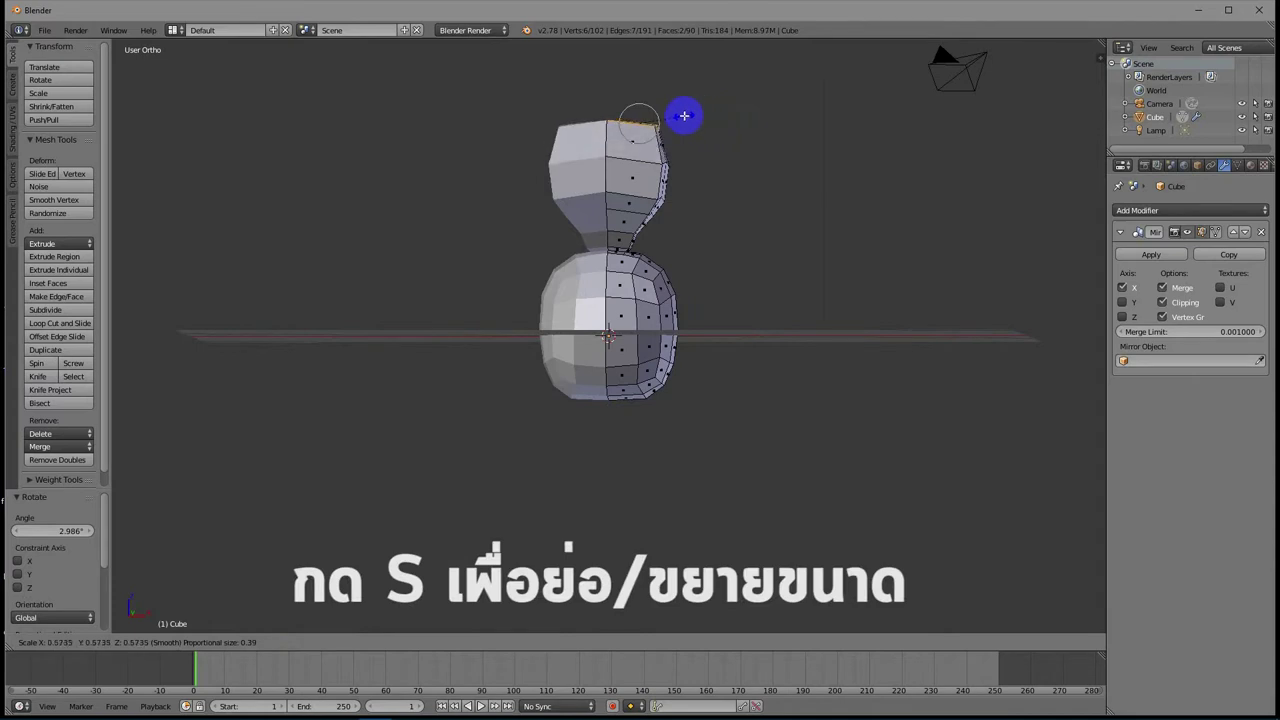
pyautogui.click(684, 116)
# Extrude the head's top faces upward by about 0.301 and scale them down to about 0.019 to round off the crown.
pyautogui.press('e')
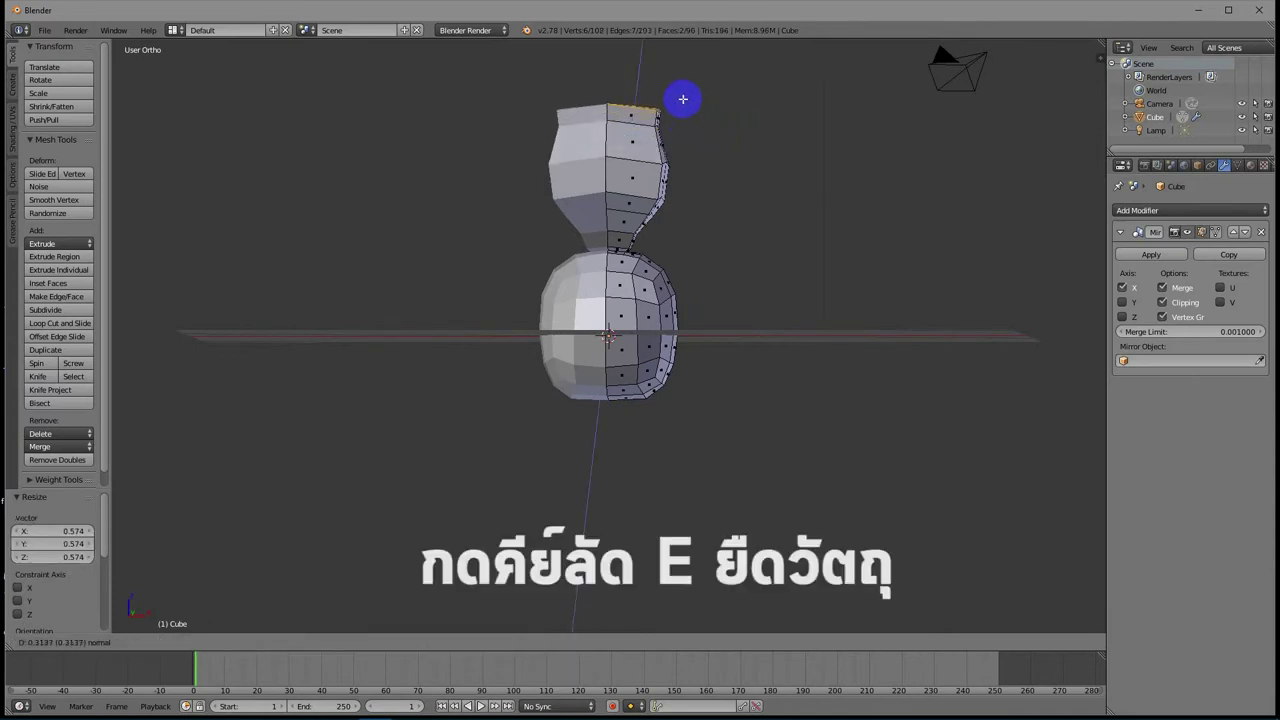
pyautogui.click(683, 99)
pyautogui.press('s')
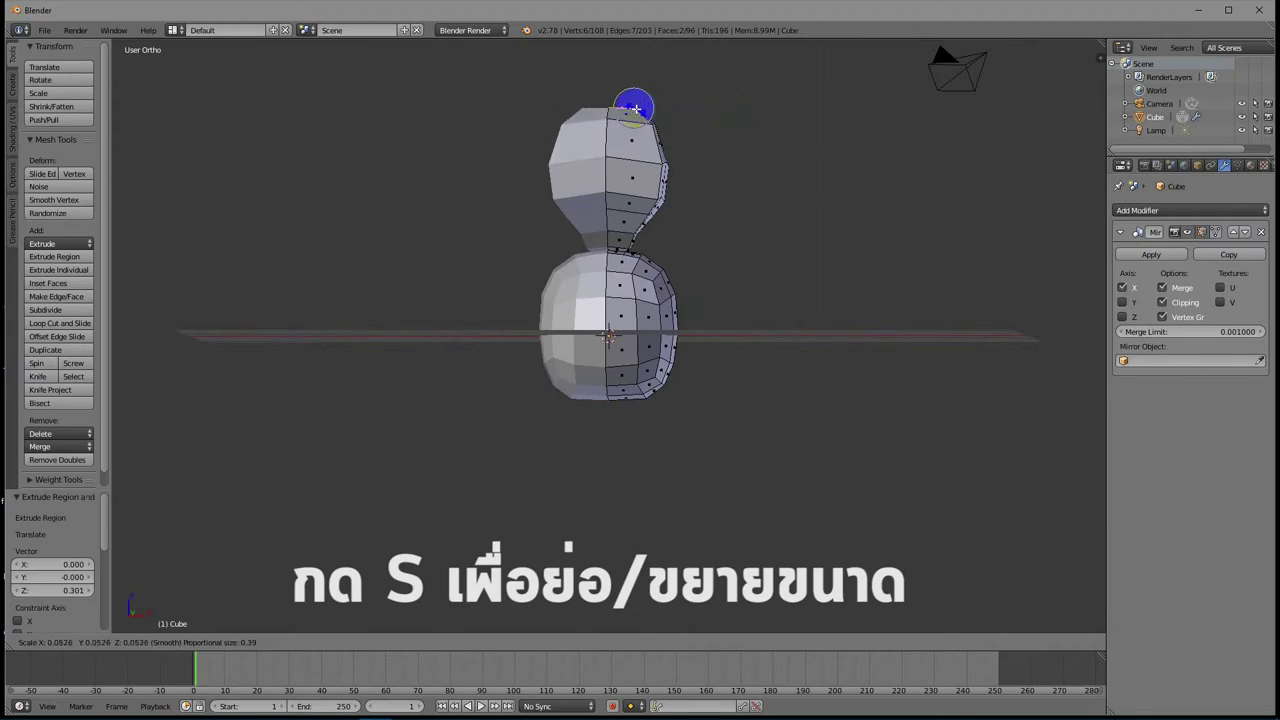
pyautogui.click(634, 107)
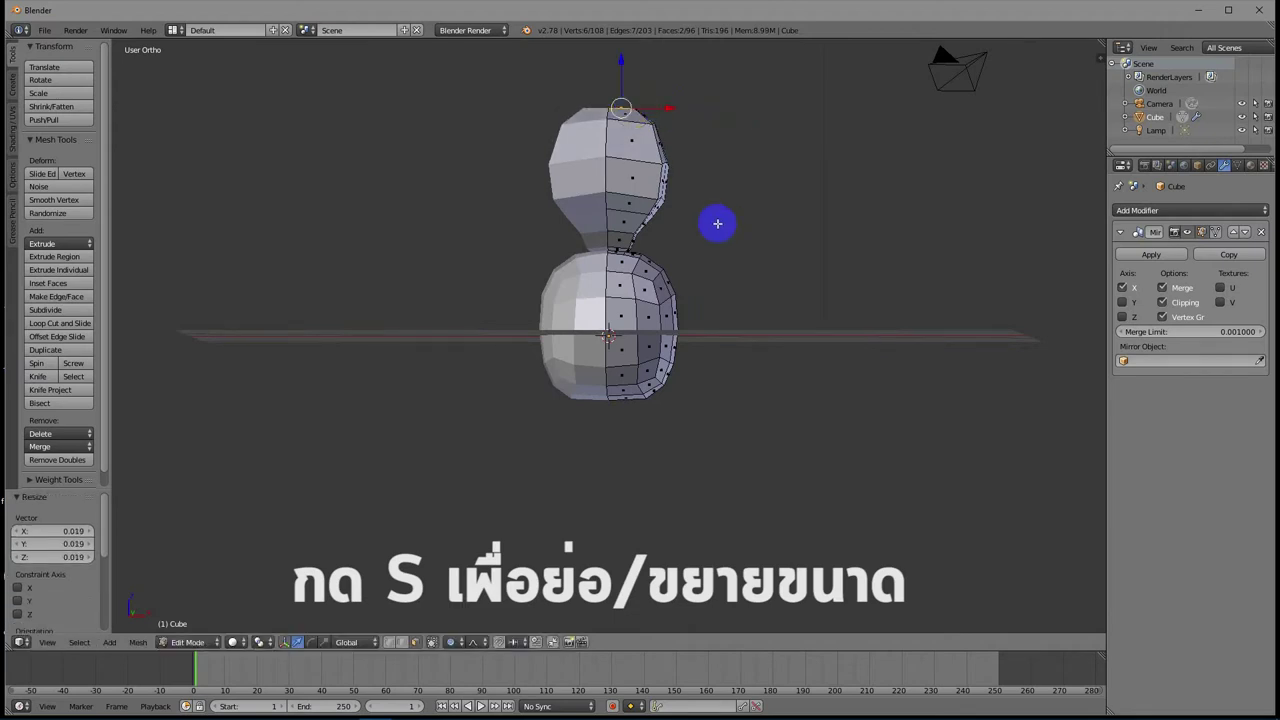
# View the model from the side along the X axis and display it as wireframe.
pyautogui.moveTo(721, 223); pyautogui.dragTo(577, 223, button='middle')
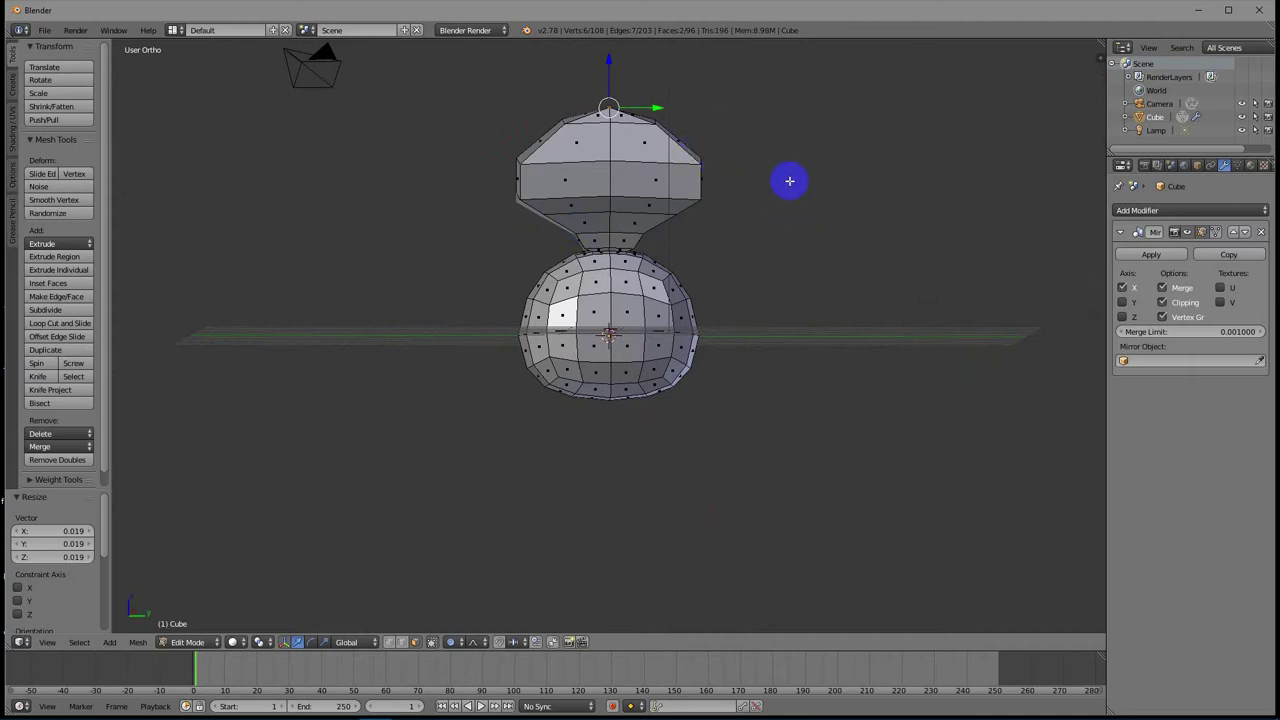
pyautogui.press('z')
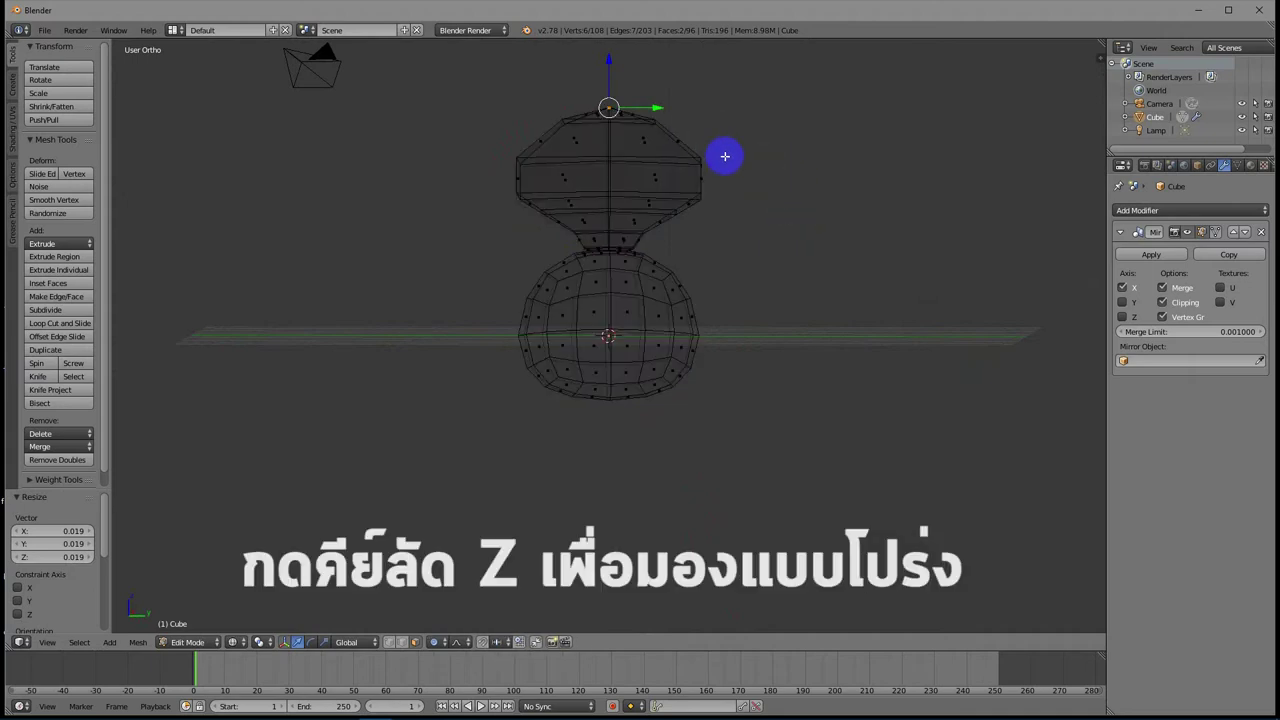
pyautogui.press('b')
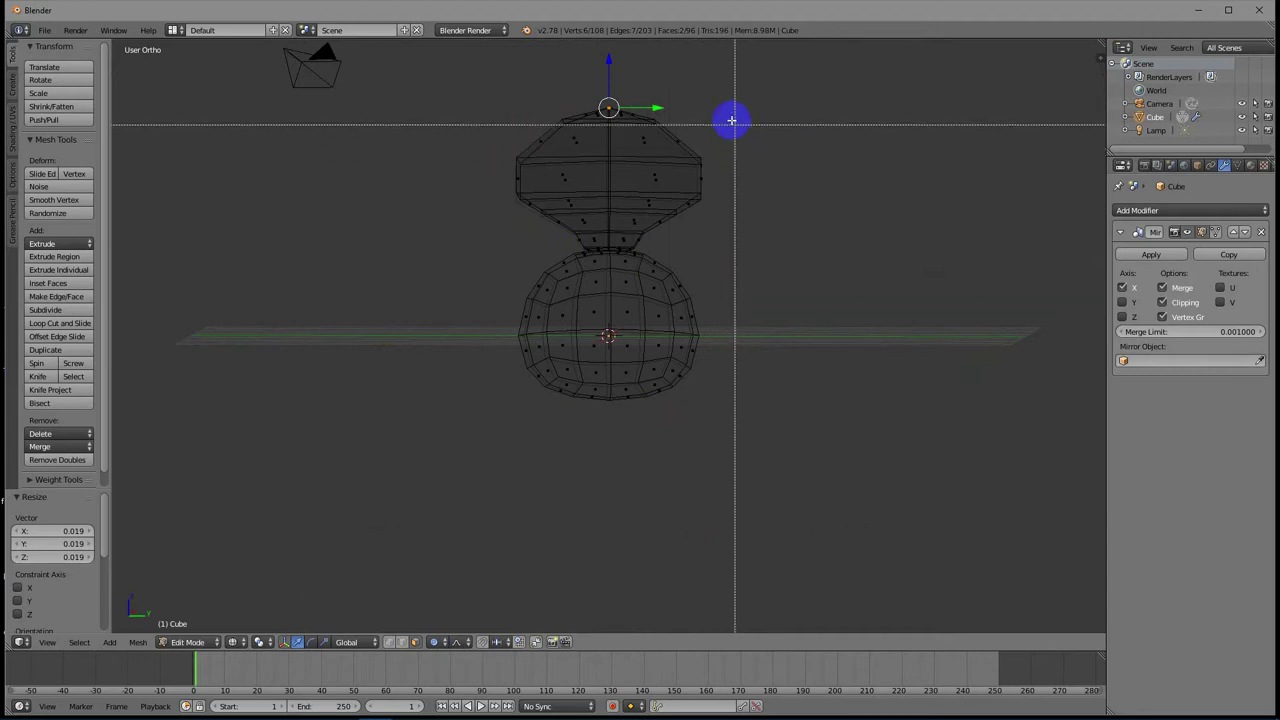
pyautogui.moveTo(732, 118); pyautogui.dragTo(691, 229)
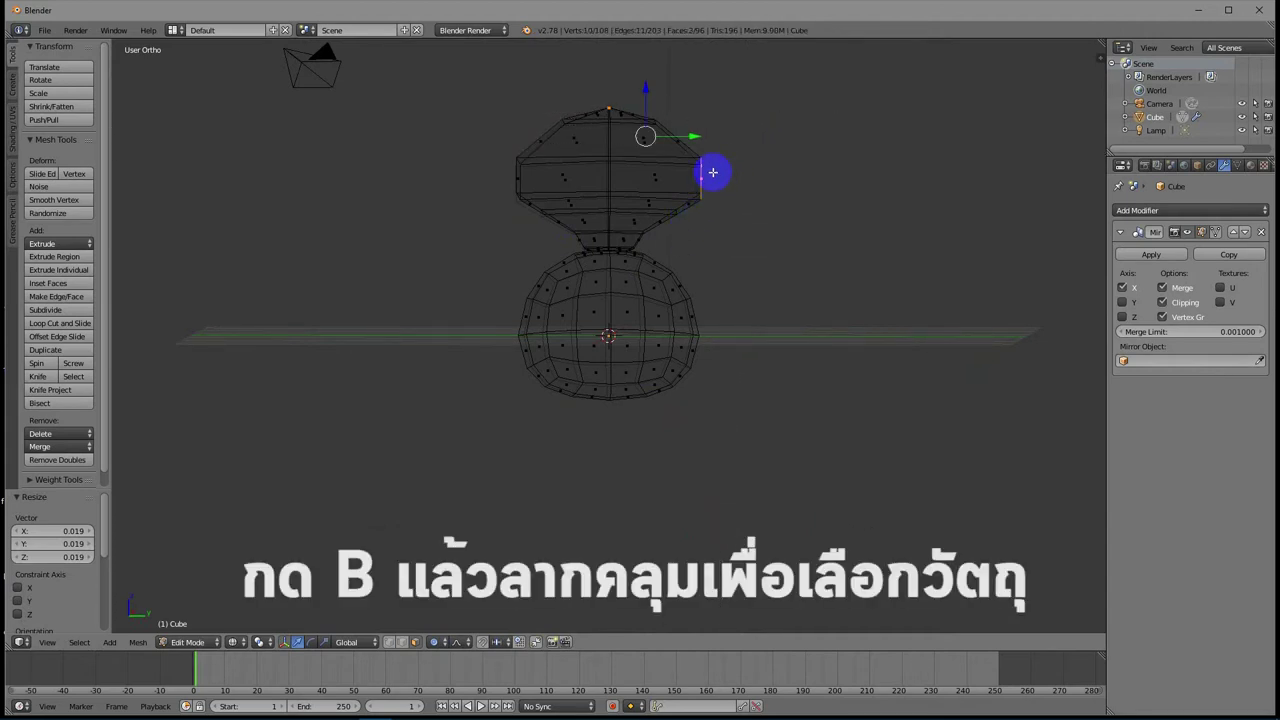
pyautogui.press('g')
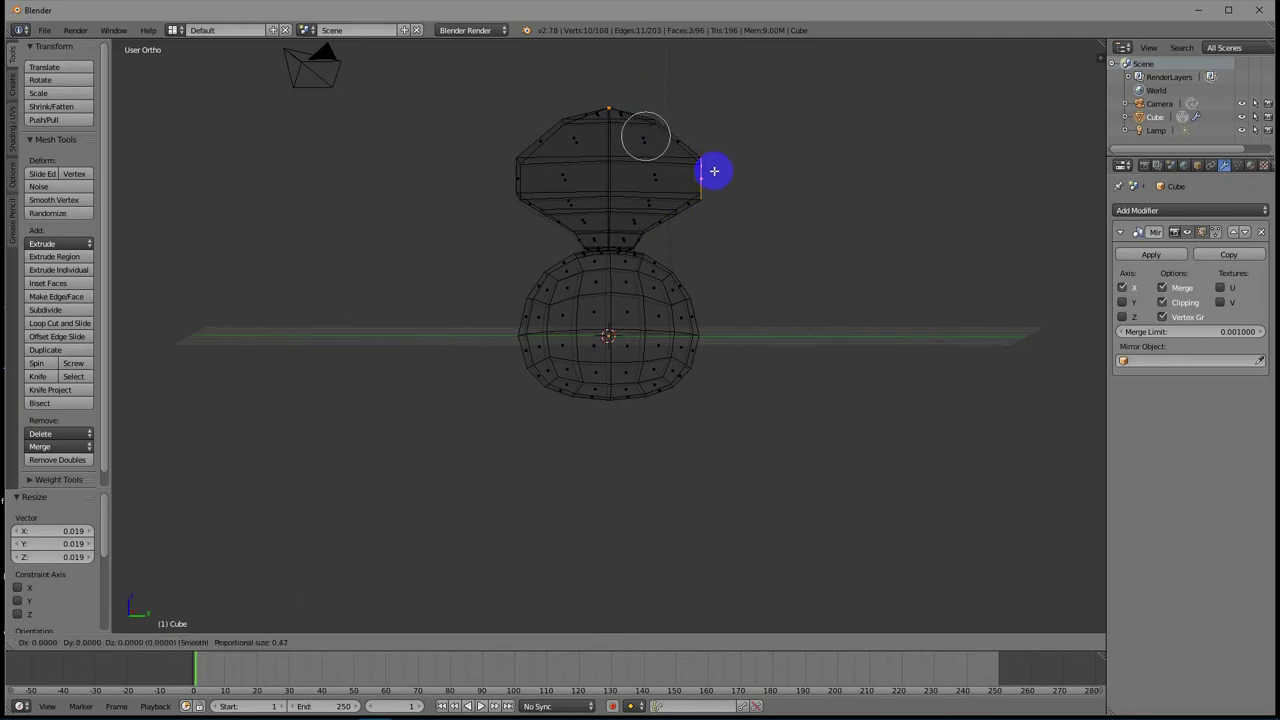
pyautogui.rightClick(714, 171)
# Select only the outermost vertices on the head's +Y side and move them inward about -0.599 along Y with proportional size 1.21.
pyautogui.press('a')
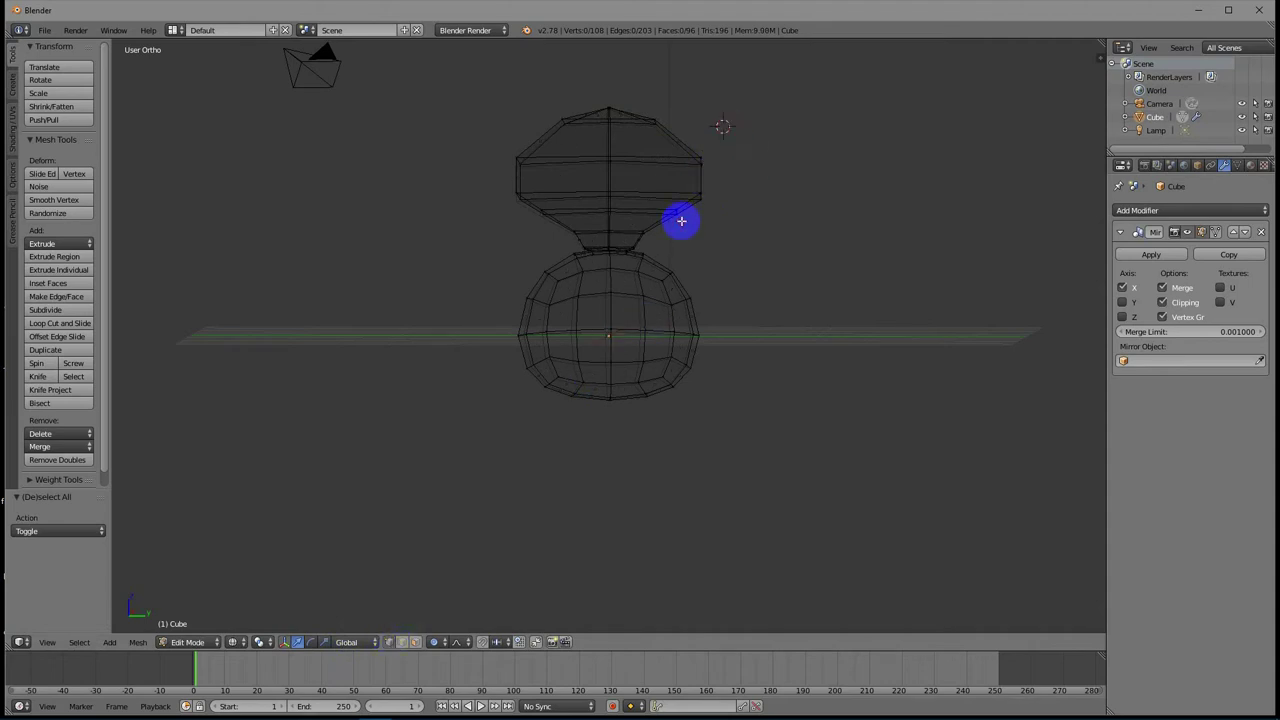
pyautogui.press('b')
pyautogui.moveTo(736, 106); pyautogui.dragTo(684, 232)
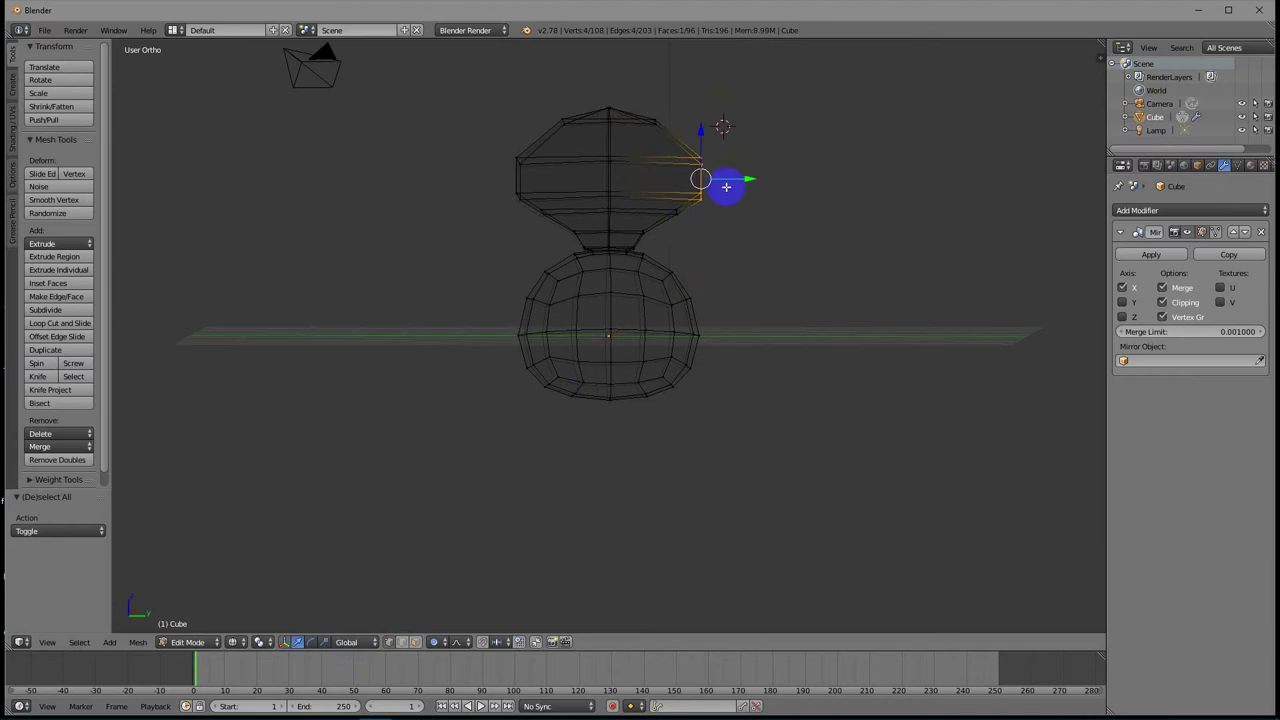
pyautogui.press('g')
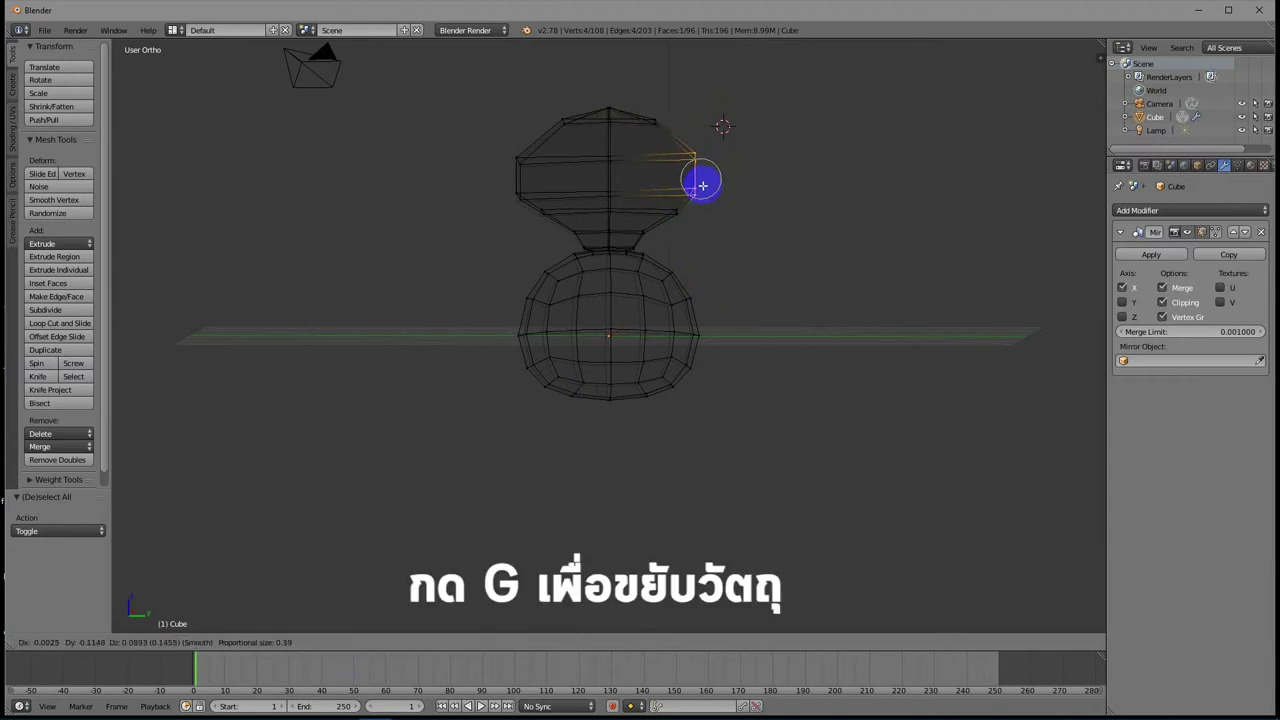
pyautogui.scroll(-10, 699, 185)
pyautogui.scroll(4, 697, 192)
pyautogui.scroll(4, 697, 192)
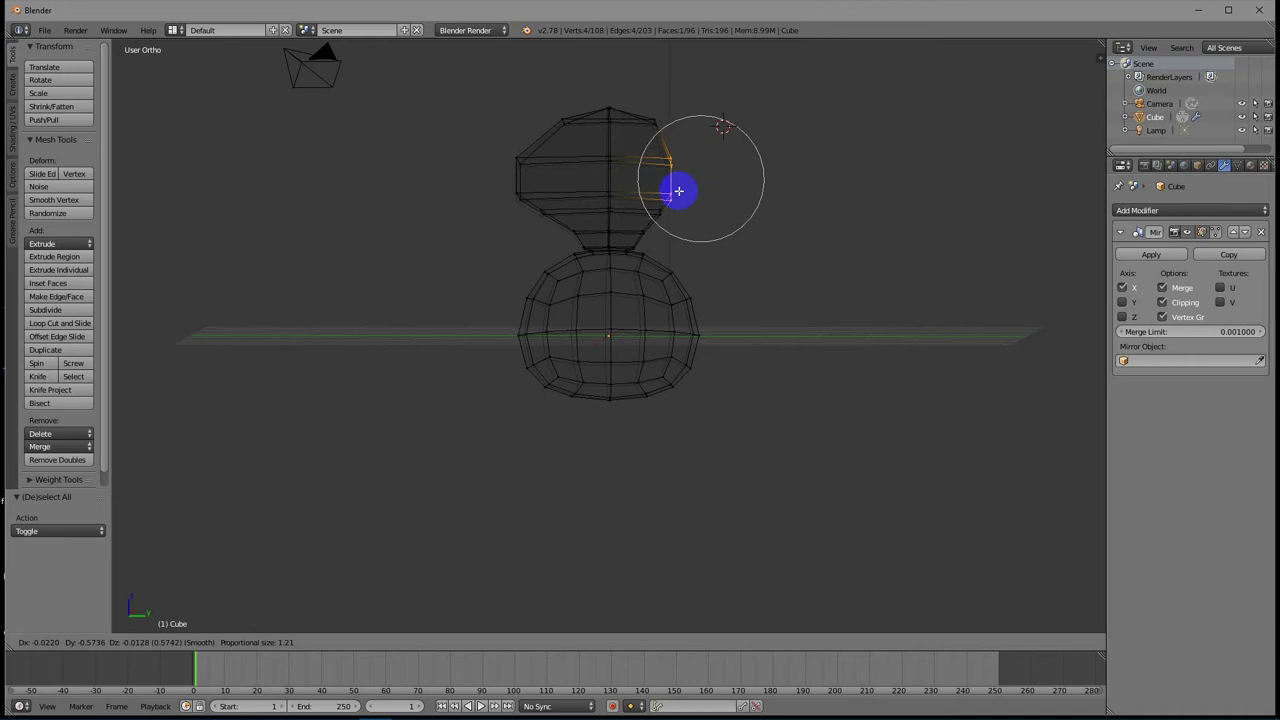
pyautogui.click(677, 190)
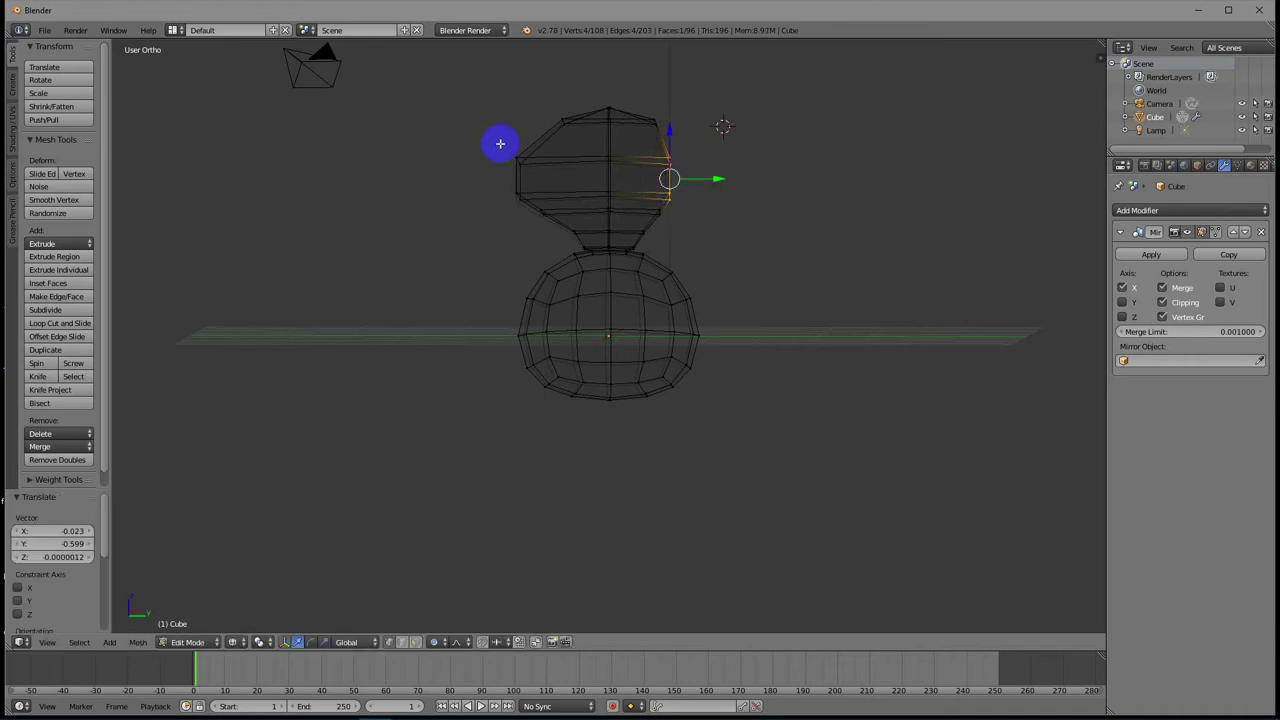
# Select only the outermost vertices on the head's -Y side and move them inward about 0.561 along Y.
pyautogui.press('a')
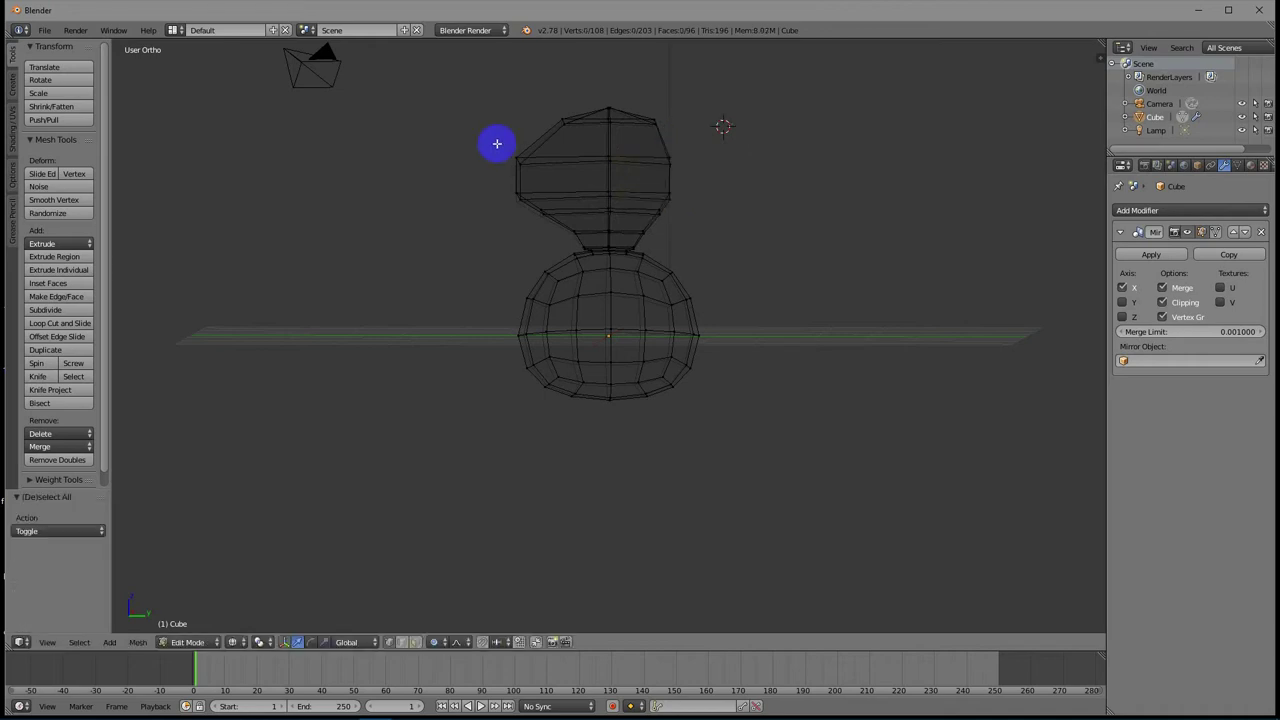
pyautogui.press('b')
pyautogui.moveTo(494, 146); pyautogui.dragTo(531, 218)
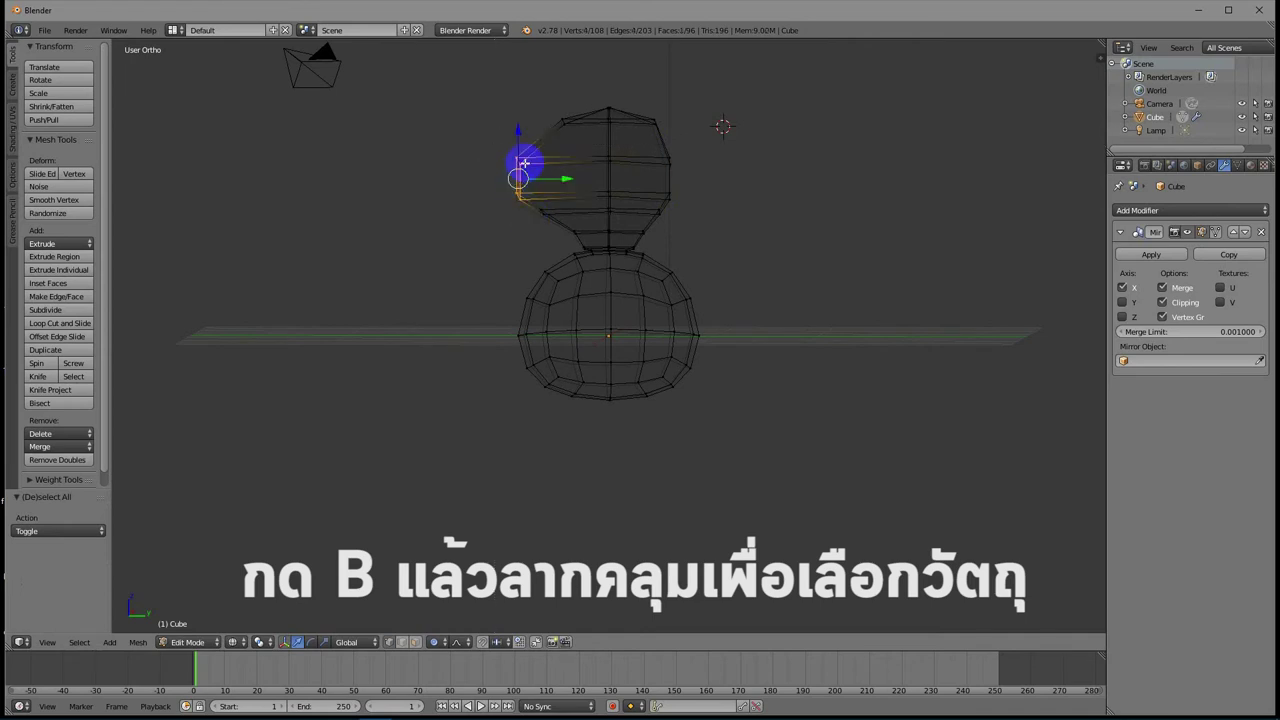
pyautogui.press('g')
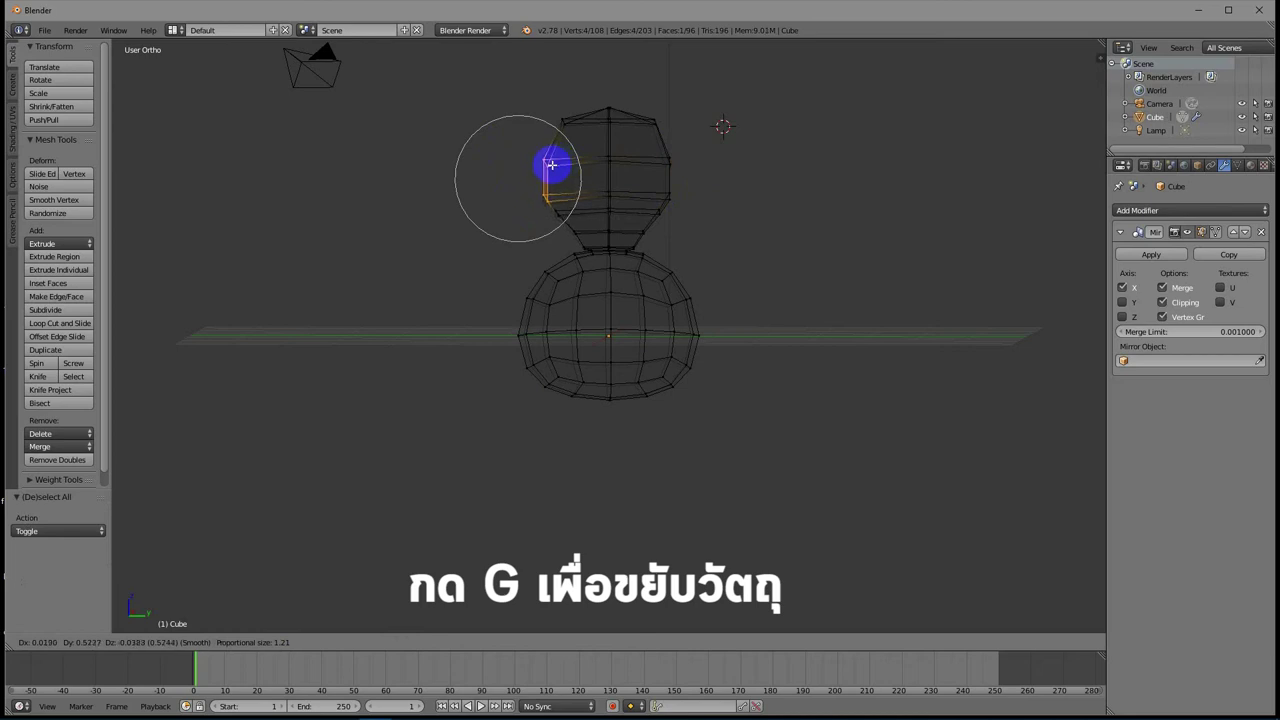
pyautogui.click(553, 162)
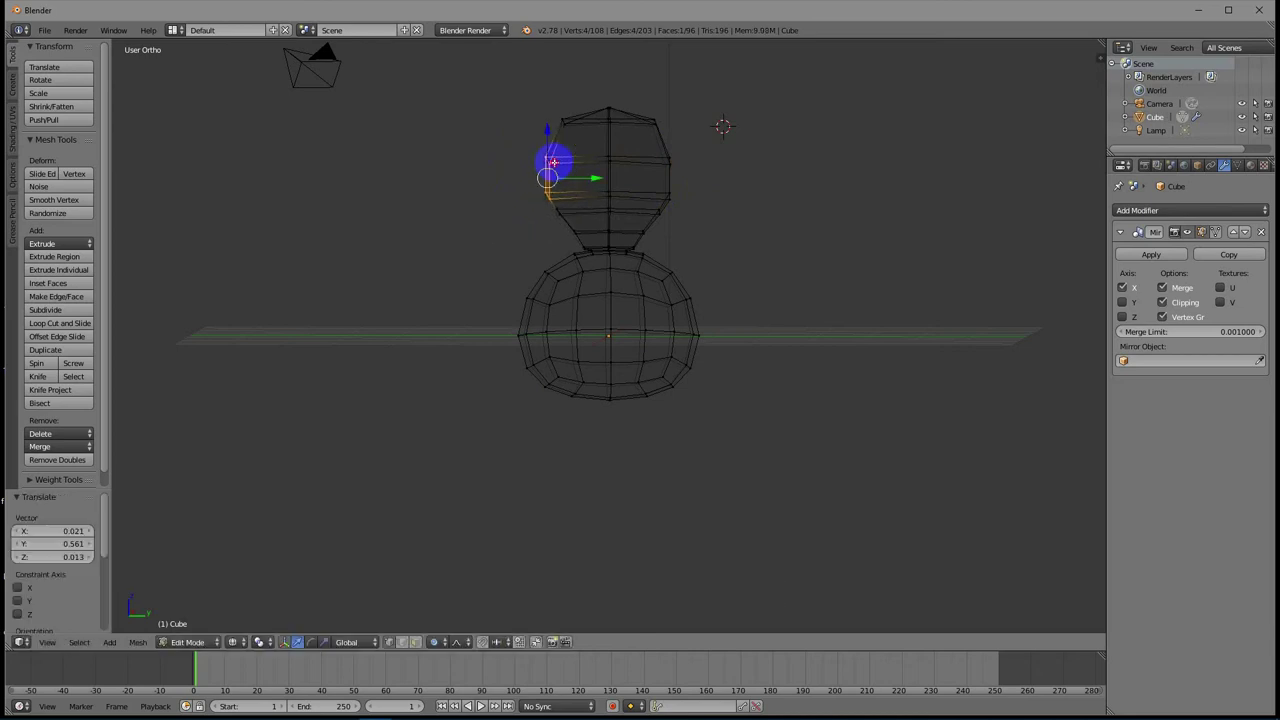
# From the front, select the head above the neck and move it about 0.217 in X and -0.153 in Z with proportional size 1.33.
pyautogui.moveTo(500, 230); pyautogui.dragTo(646, 229, button='middle')
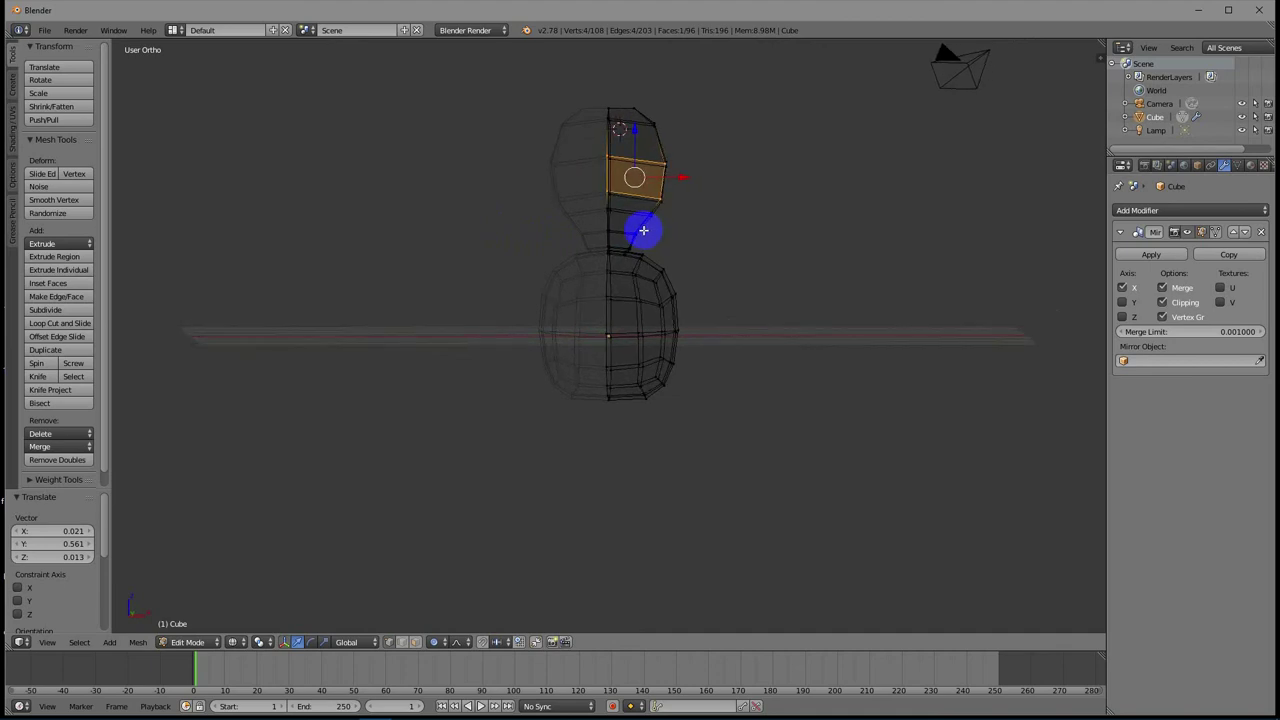
pyautogui.press('b')
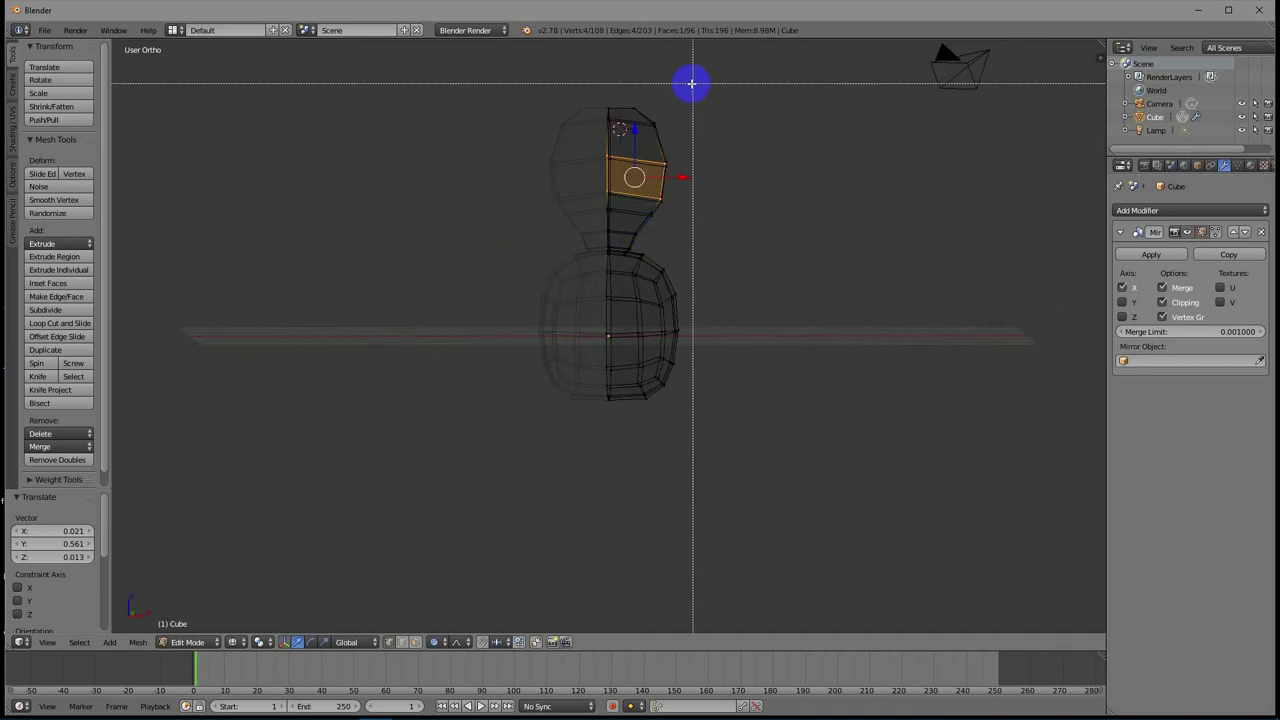
pyautogui.moveTo(705, 83); pyautogui.dragTo(592, 221)
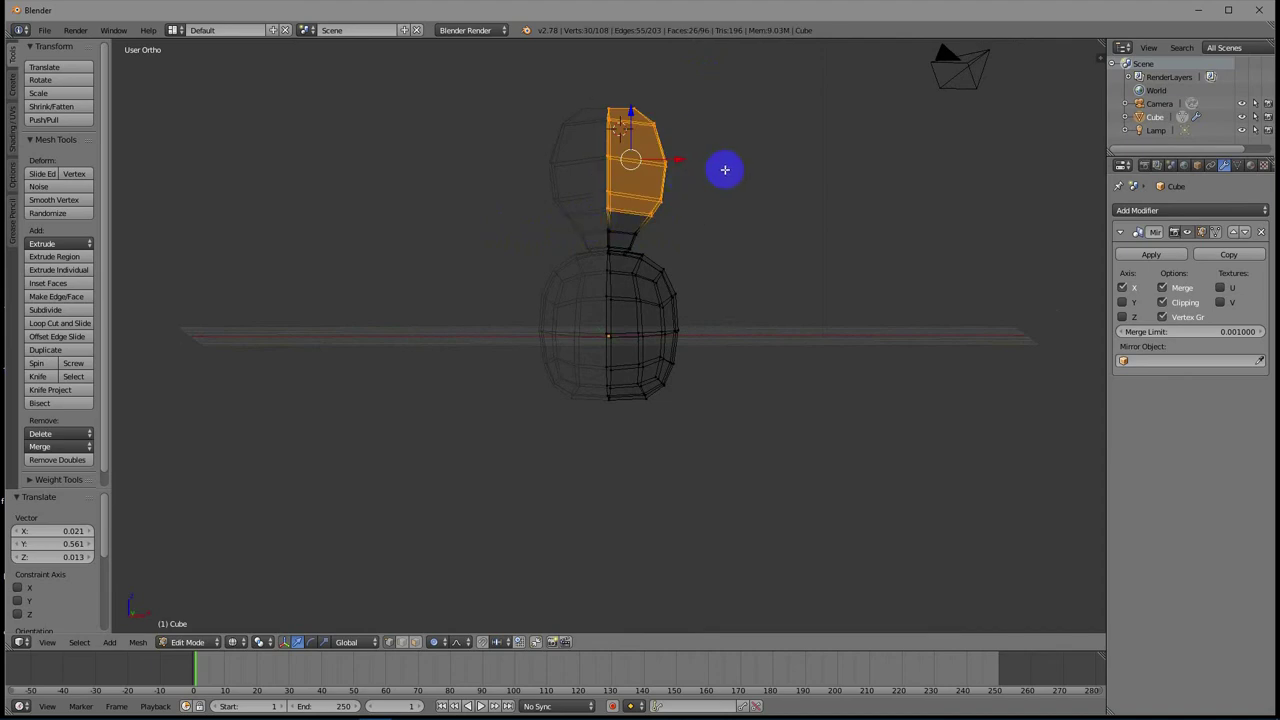
pyautogui.press('g')
pyautogui.scroll(-5, 726, 168)
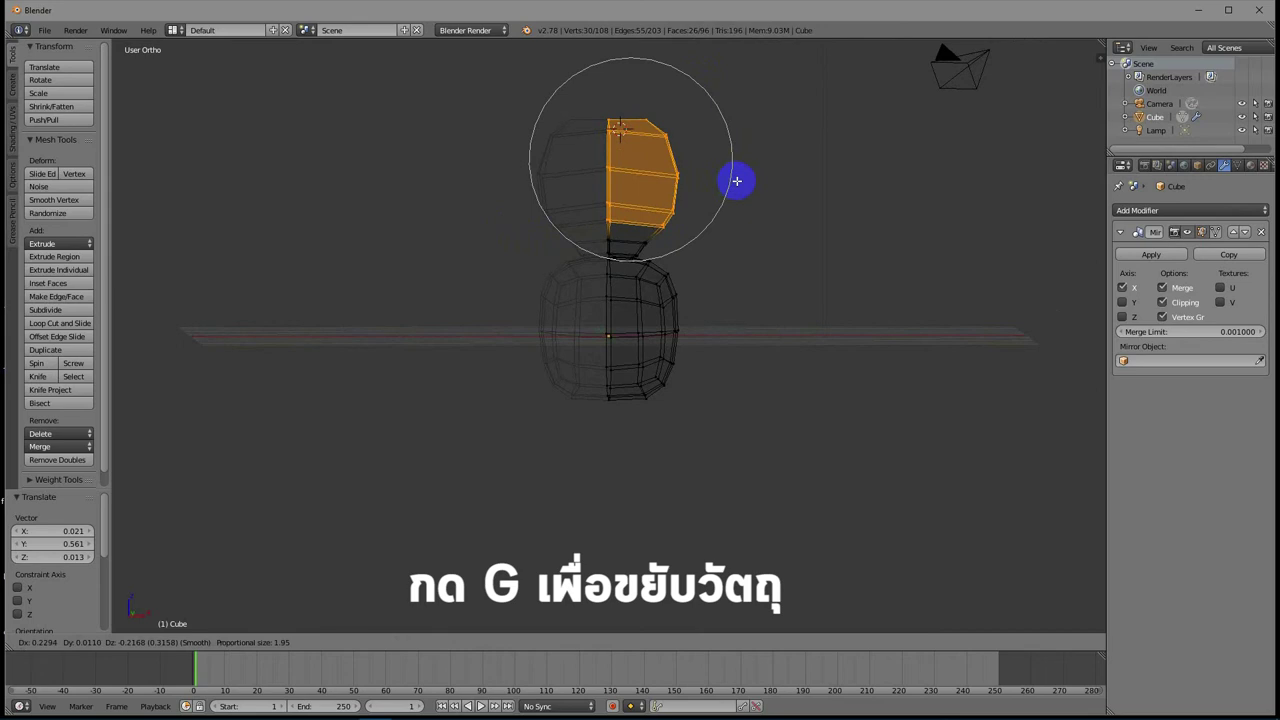
pyautogui.scroll(3, 735, 172)
pyautogui.scroll(1, 735, 173)
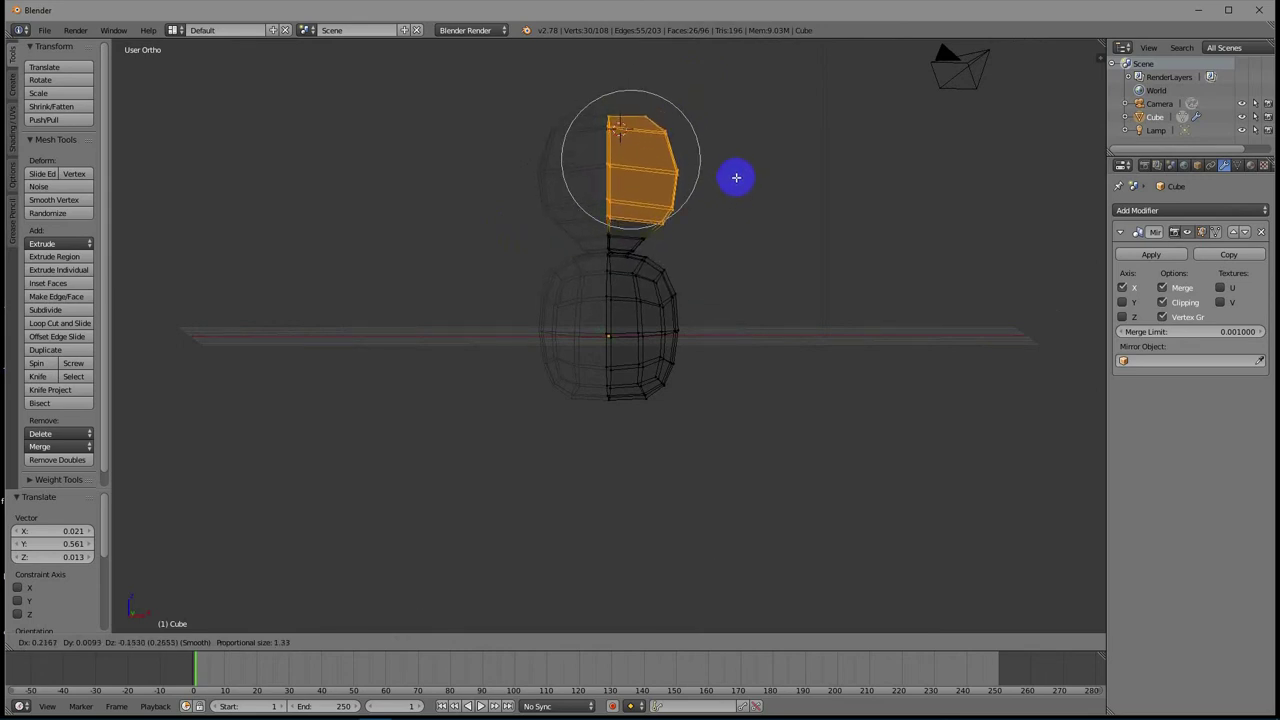
pyautogui.click(736, 178)
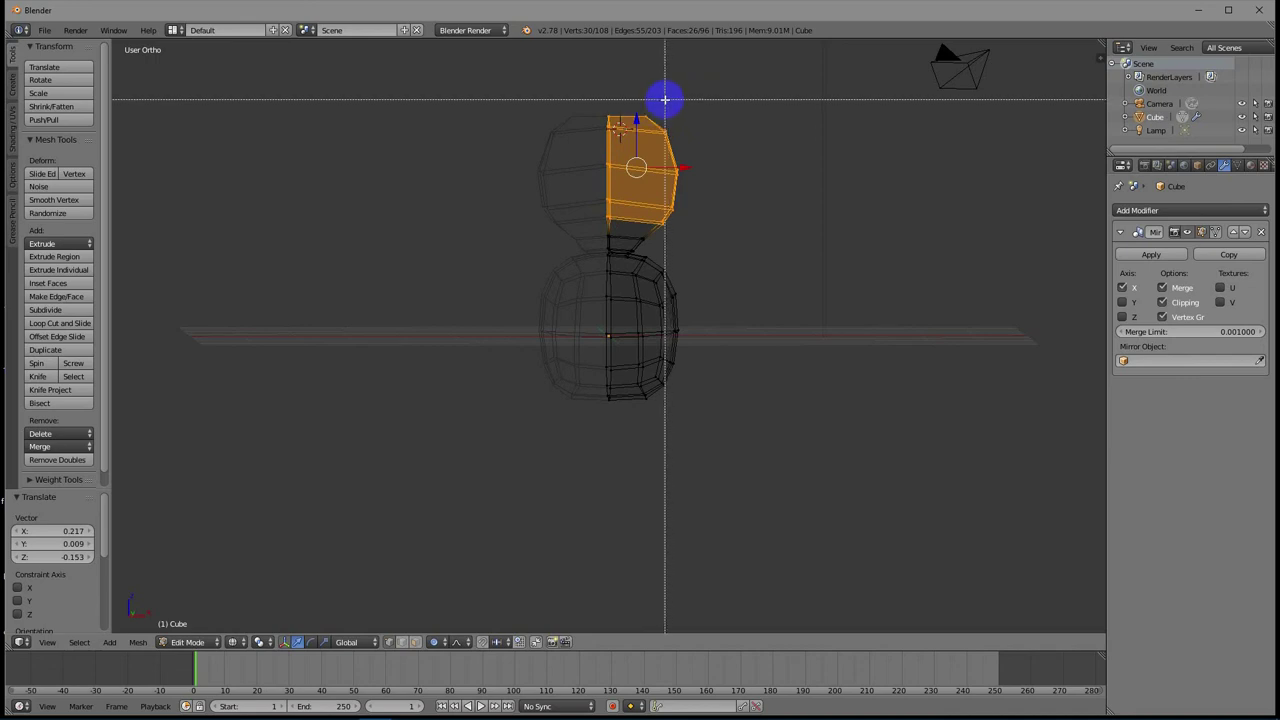
# Select only the faces at the top of the head and move them about -0.191 in X and 0.204 in Z.
pyautogui.press('a')
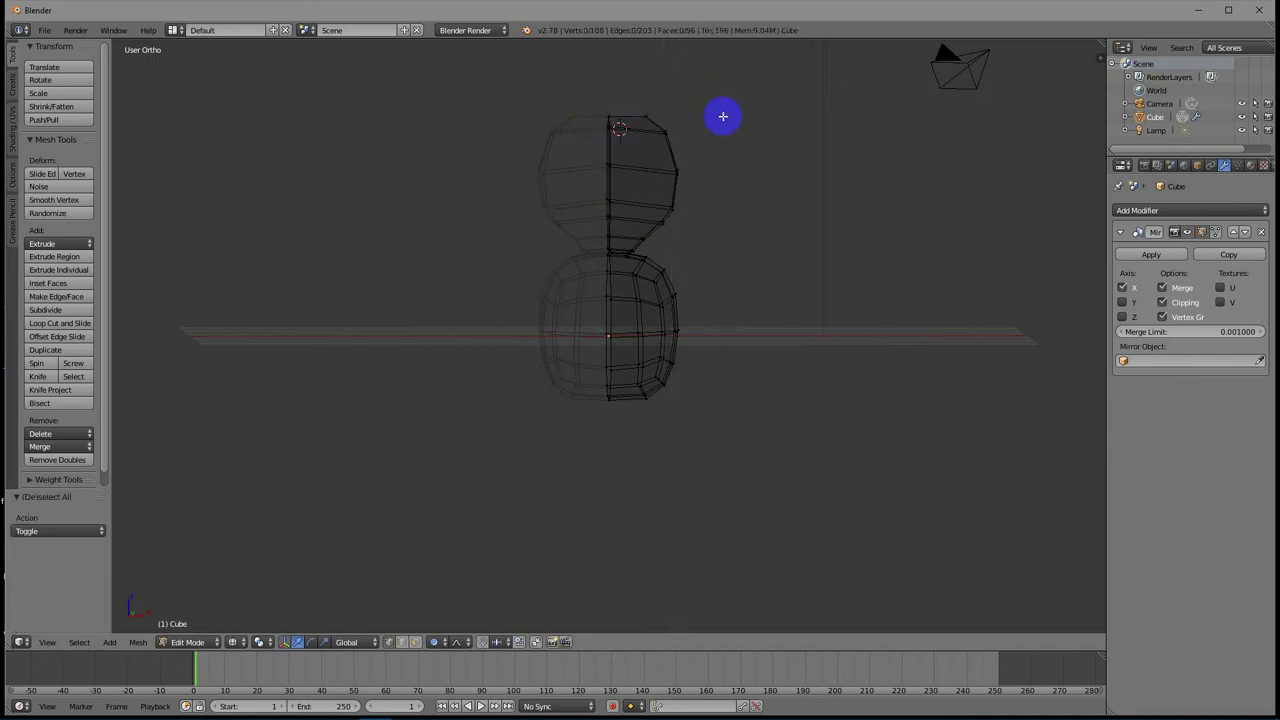
pyautogui.press('b')
pyautogui.moveTo(683, 100); pyautogui.dragTo(644, 121)
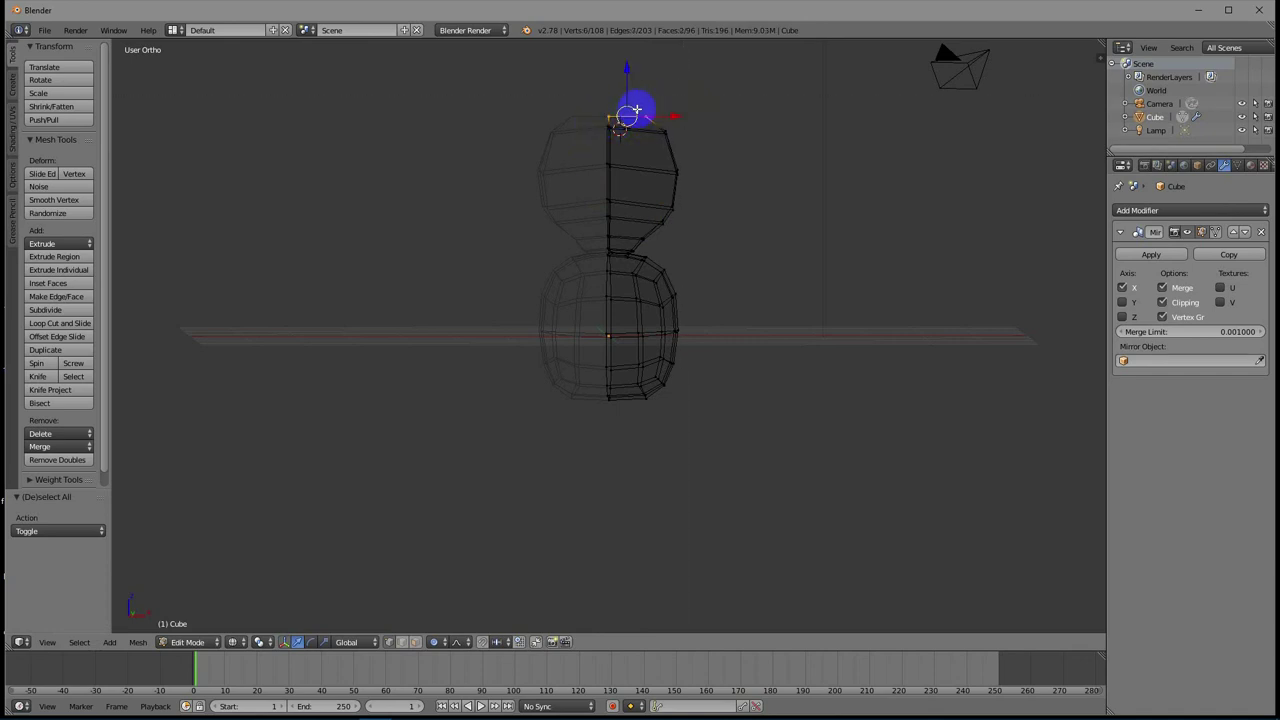
pyautogui.press('g')
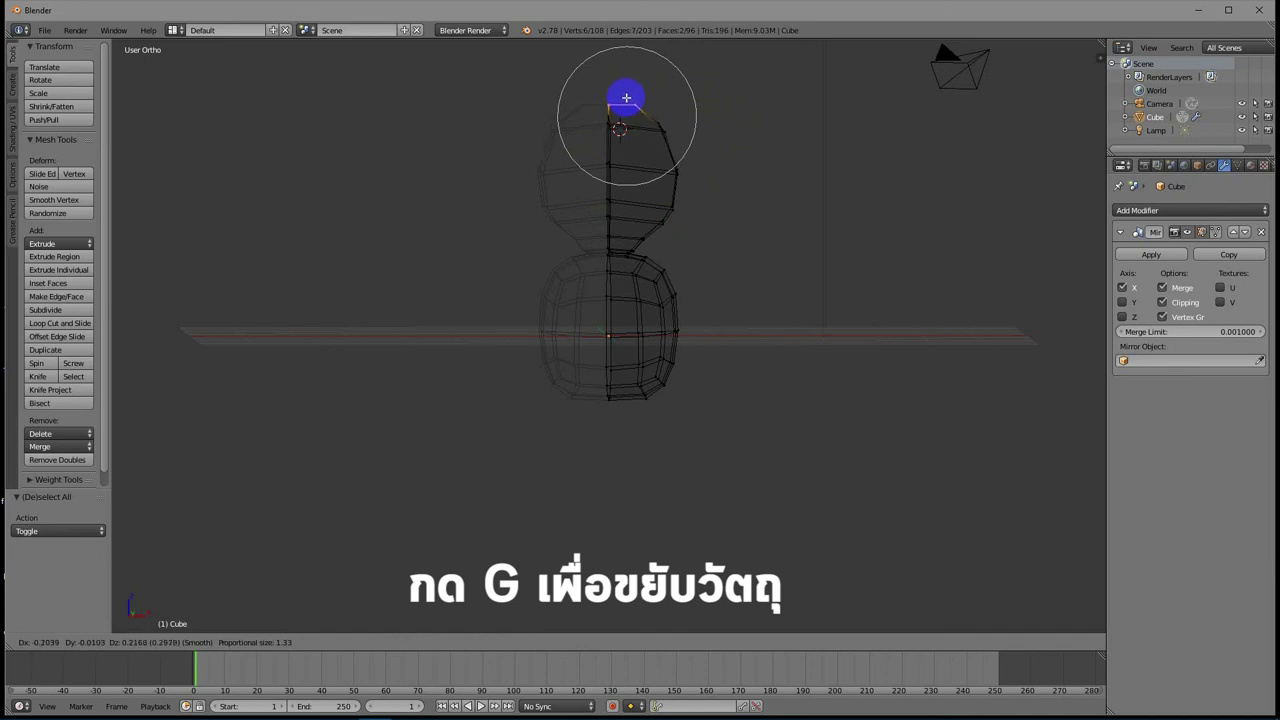
pyautogui.click(627, 98)
pyautogui.press('KP_4')
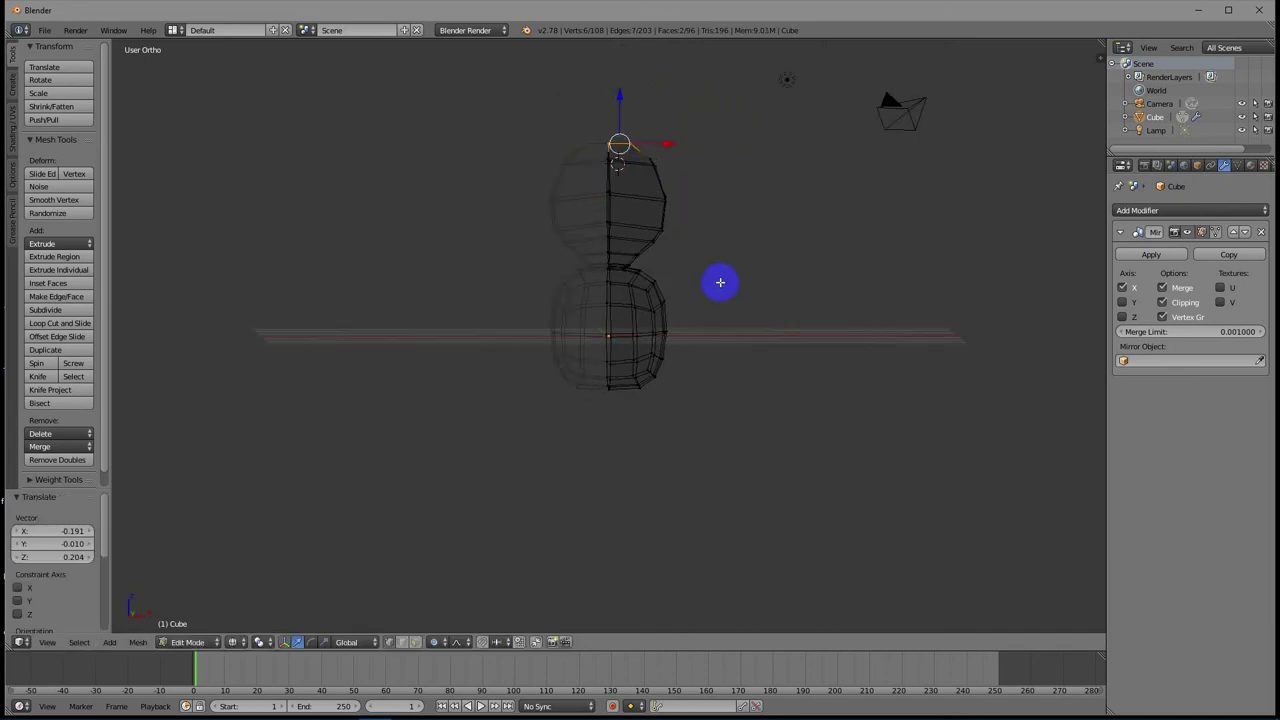